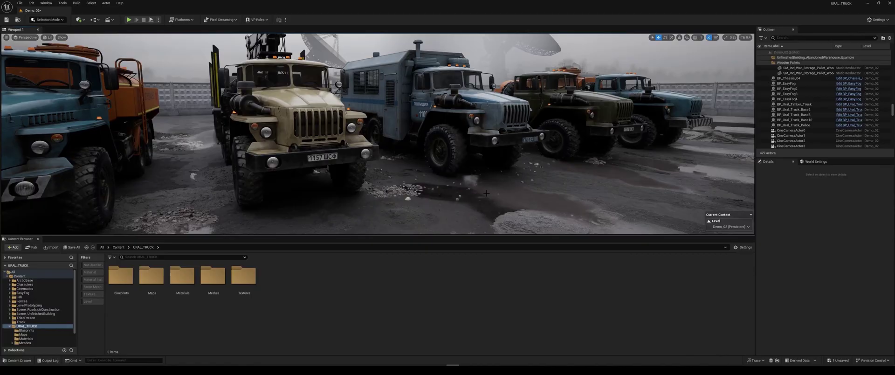
Step: Look over the Input page of Project Settings, then close it
click(31, 3)
click(66, 86)
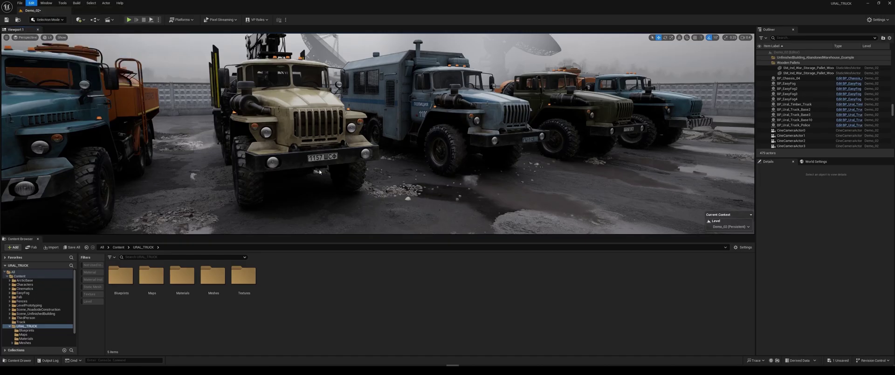
scroll(310, 280, down, 2)
click(311, 284)
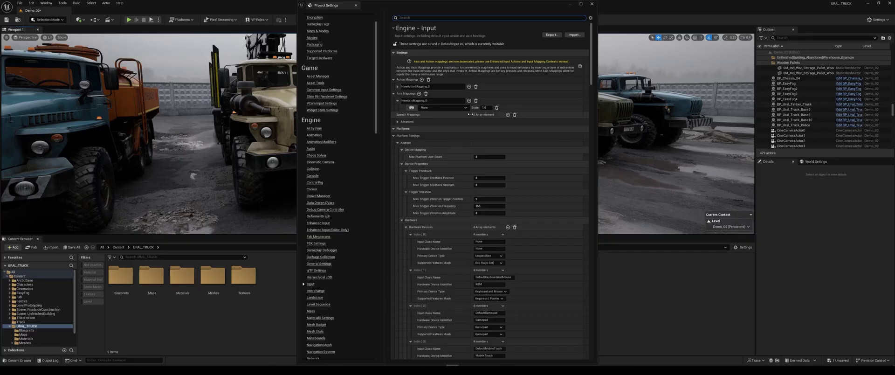
click(592, 4)
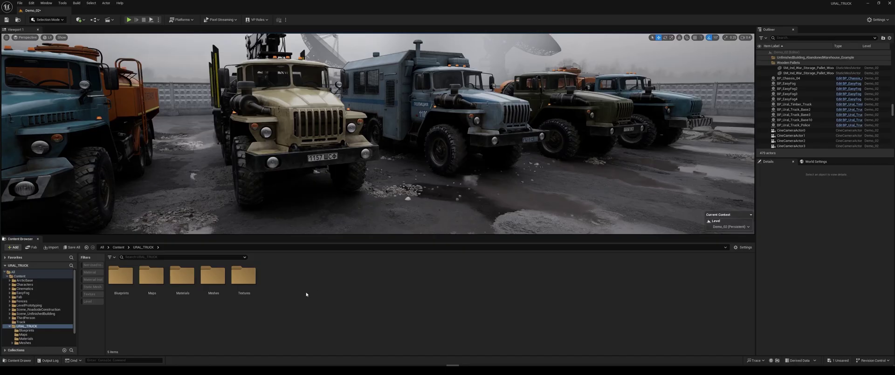
Step: Make an Input folder and create an input action named IA_MoveForward inside it
key(ctrl+shift+n)
text(Input)
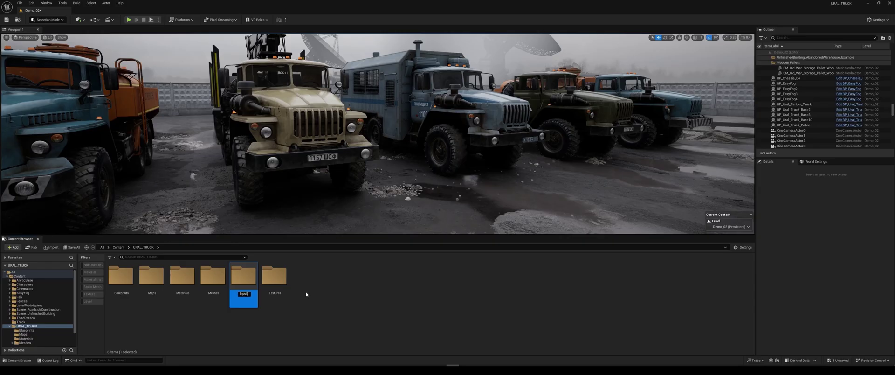
key(Return)
double_click(150, 275)
right_click(244, 289)
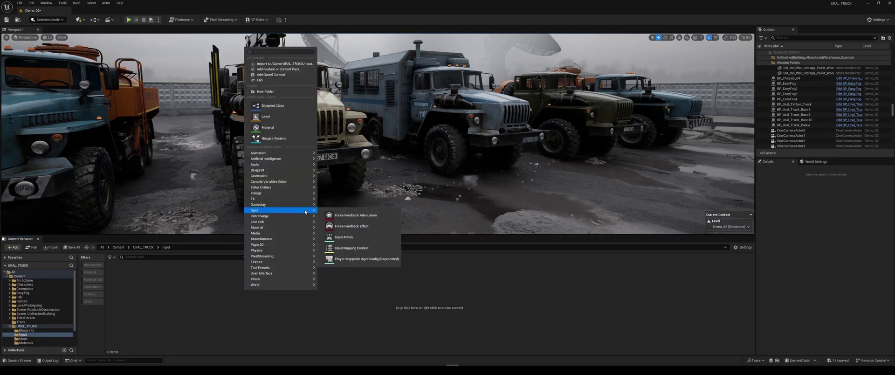
click(345, 236)
text(IA)
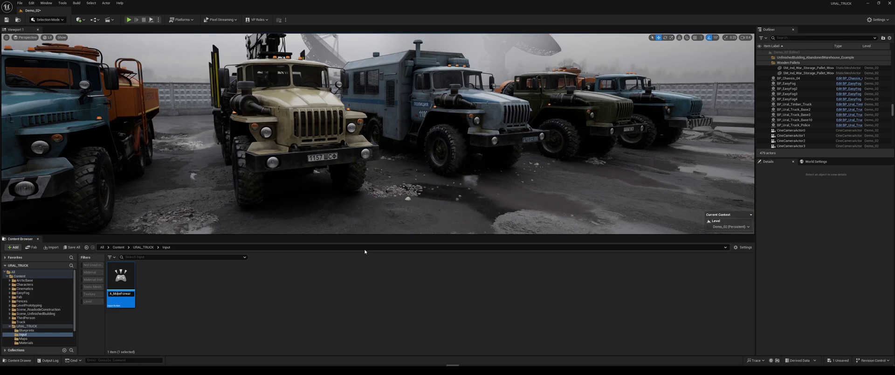
key(Return)
Step: Set IA_MoveForward's Value Type to Axis1D (float)
double_click(126, 281)
click(880, 4)
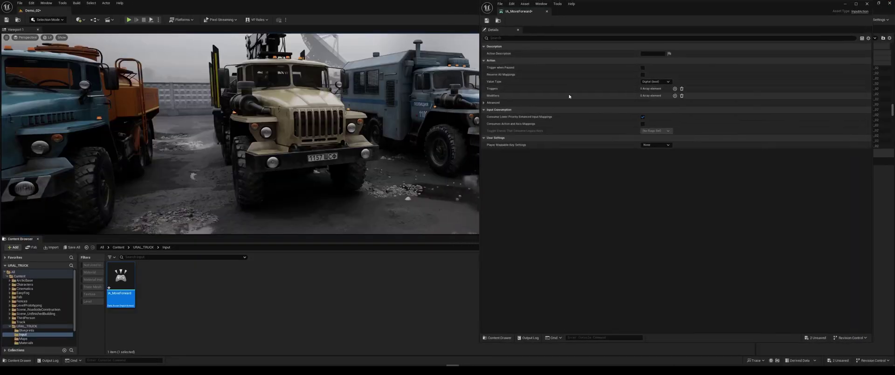
click(667, 85)
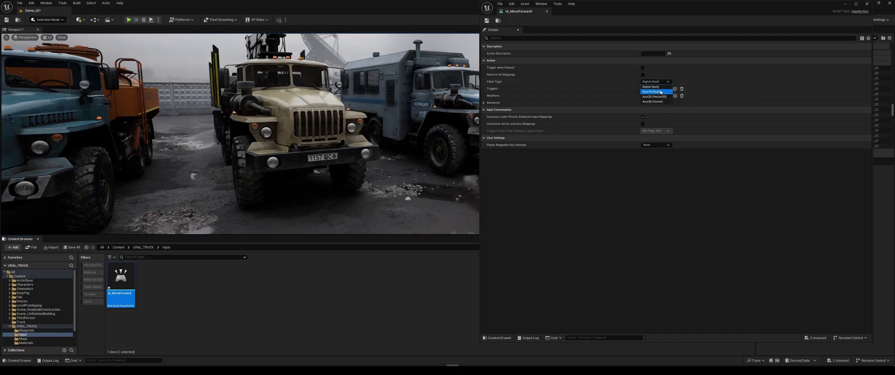
click(652, 90)
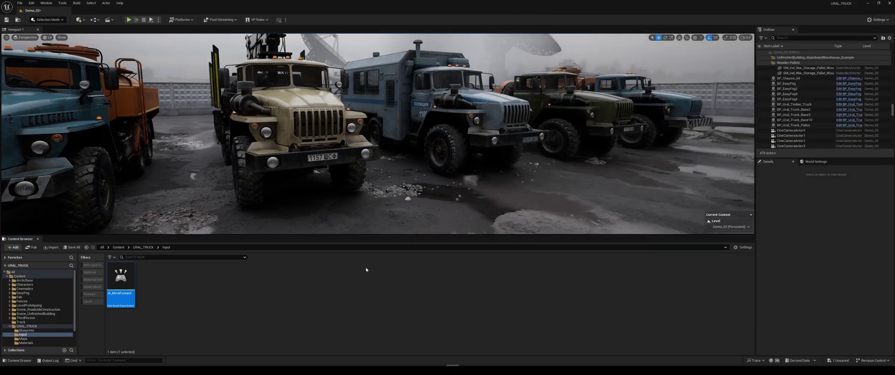
Step: Duplicate IA_MoveForward three times with Ctrl+D
click(210, 282)
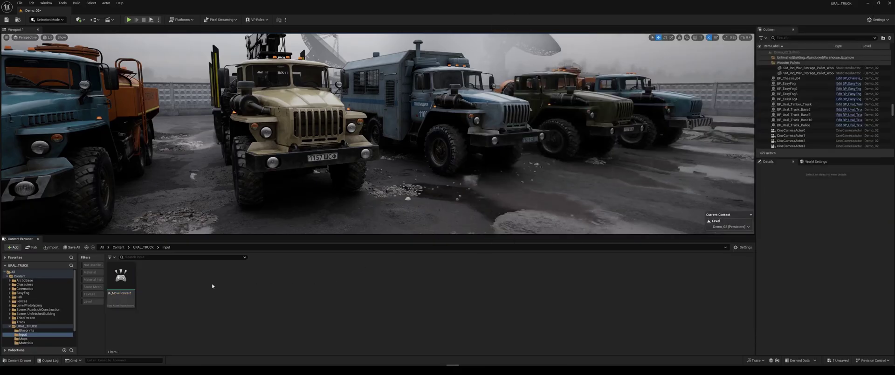
key(ctrl+d)
key(Return)
key(ctrl+d)
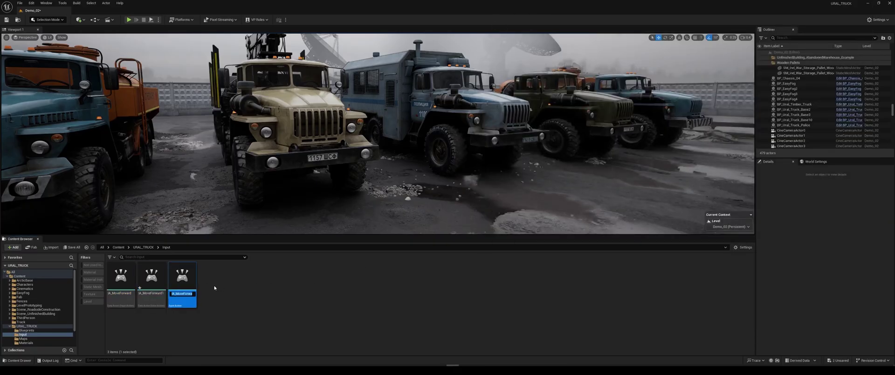
key(Return)
key(ctrl+d)
key(ctrl+d)
key(Return)
Step: Rename the first two duplicates to IA_MoveRight and IA_MoveUp
click(161, 292)
key(F2)
key(BackSpace)
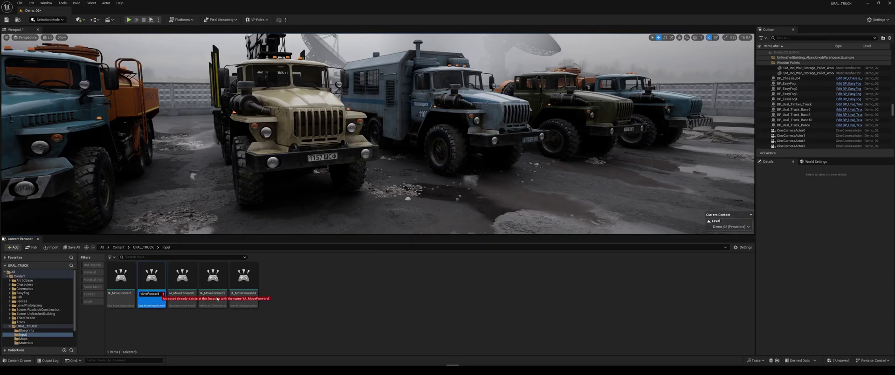
key(BackSpace)
key(BackSpace)
key(BackSpace)
text(Righ)
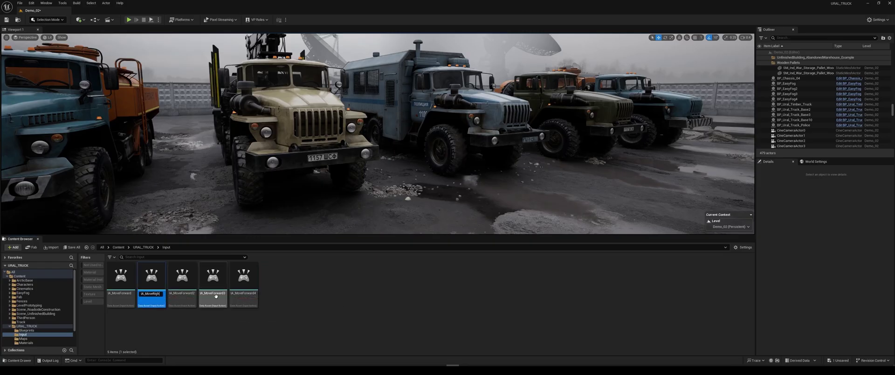
text(t)
key(Return)
key(F2)
key(BackSpace)
Step: Rename the remaining duplicates to IA_TurnYaw and IA_TurnPitch
key(BackSpace)
key(BackSpace)
key(BackSpace)
text(p)
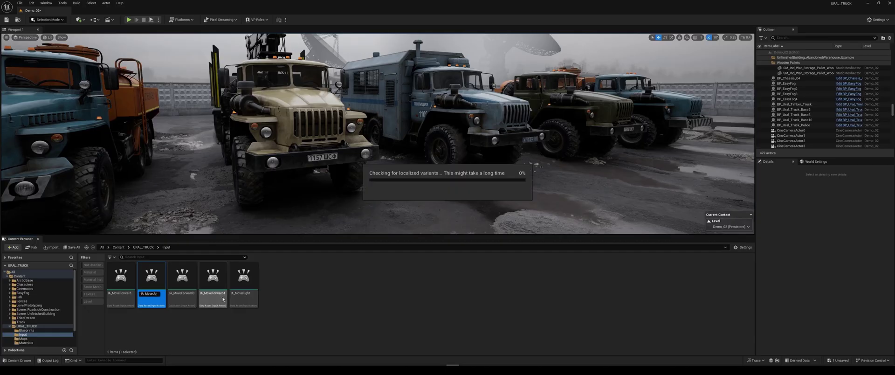
key(Return)
key(Left)
key(Left)
key(Left)
key(F2)
key(BackSpace)
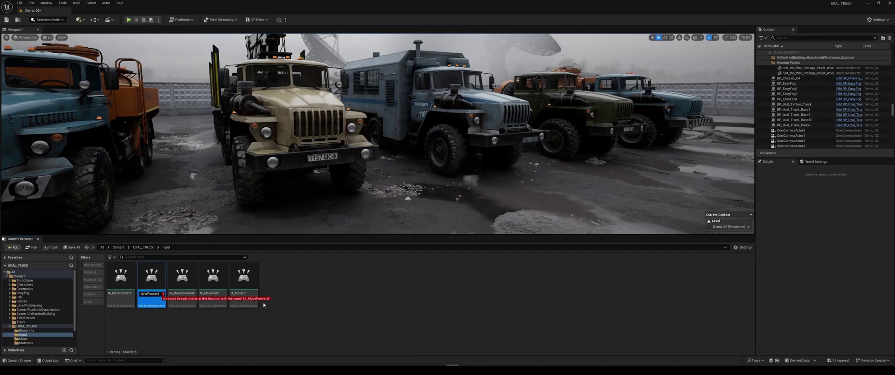
text(IA_TrunY)
text(aw)
key(Return)
click(161, 284)
key(F2)
key(BackSpace)
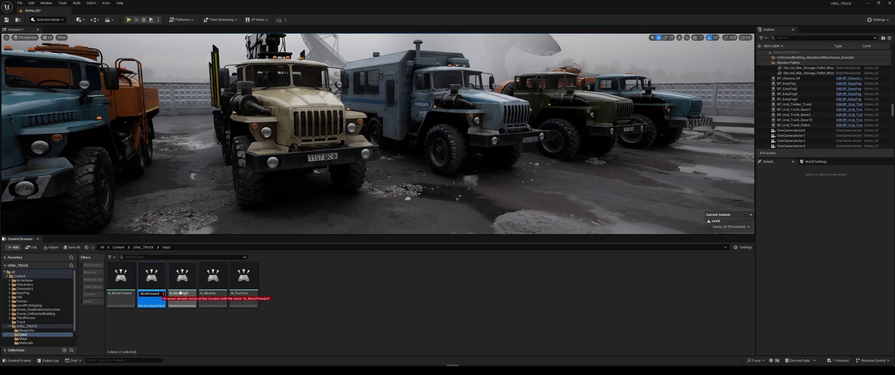
text(IA_TurnPitch)
click(353, 290)
Step: Make IA_SpeedUp from a turn-action copy and set its Value Type to Digital (bool)
click(244, 279)
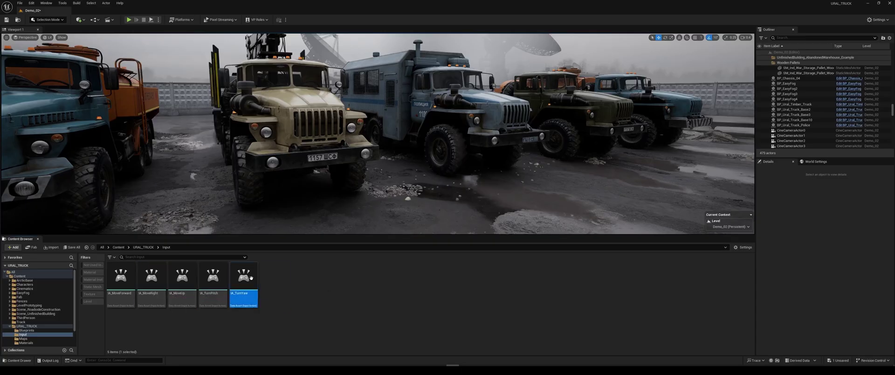
key(ctrl+d)
key(ctrl+d)
key(Delete)
click(419, 271)
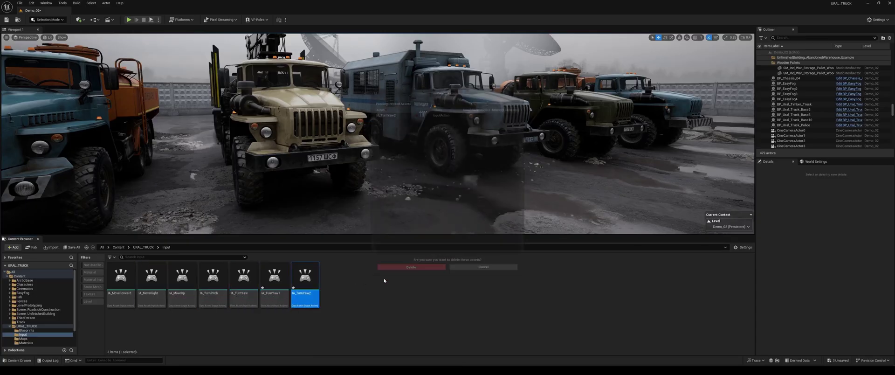
click(274, 292)
key(F2)
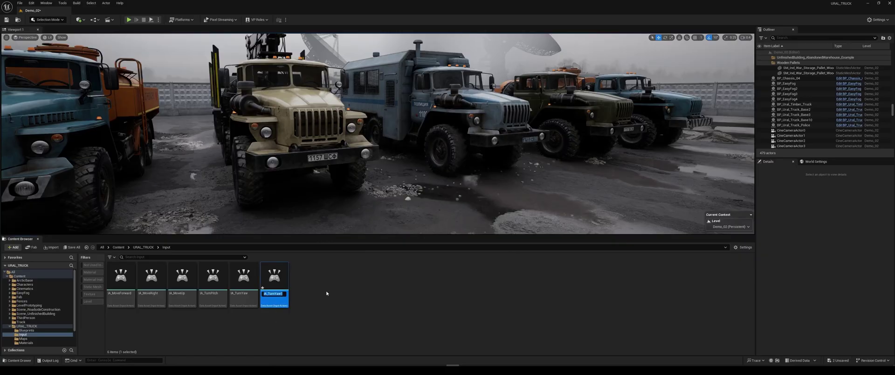
key(BackSpace)
text(IA_Turn)
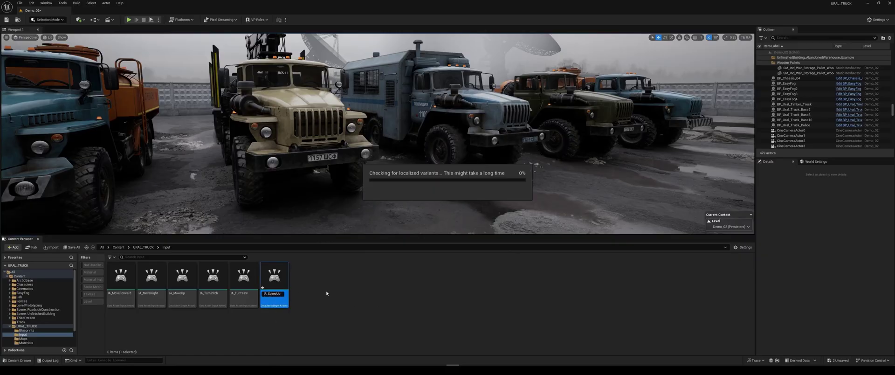
key(Return)
key(Return)
click(655, 82)
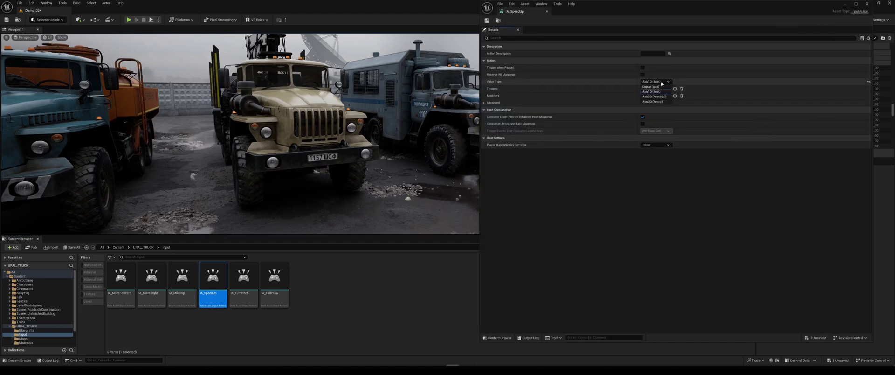
drag(826, 34, 828, 36)
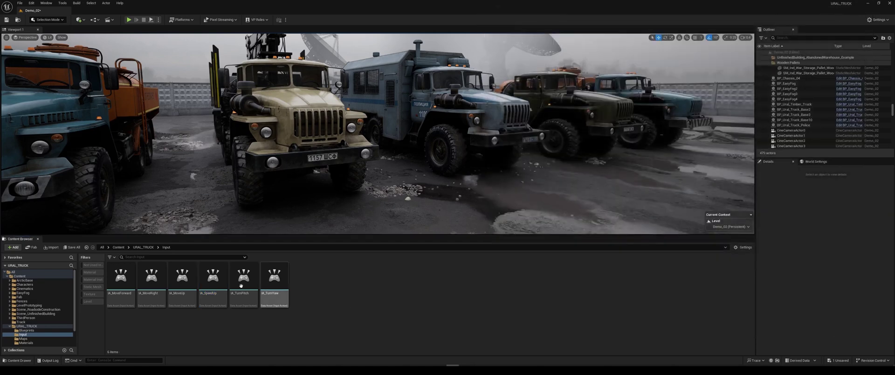
Step: Duplicate IA_SpeedUp and name the copy IA_SpeedDown
click(213, 280)
key(ctrl+d)
key(End)
key(BackSpace)
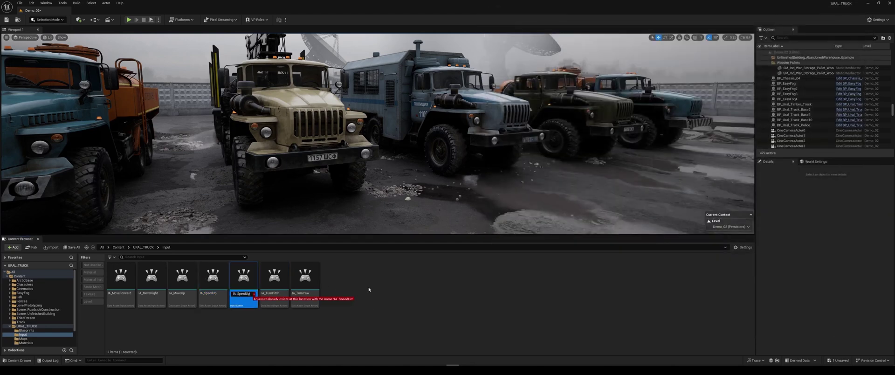
key(BackSpace)
key(BackSpace)
text(Down)
key(Return)
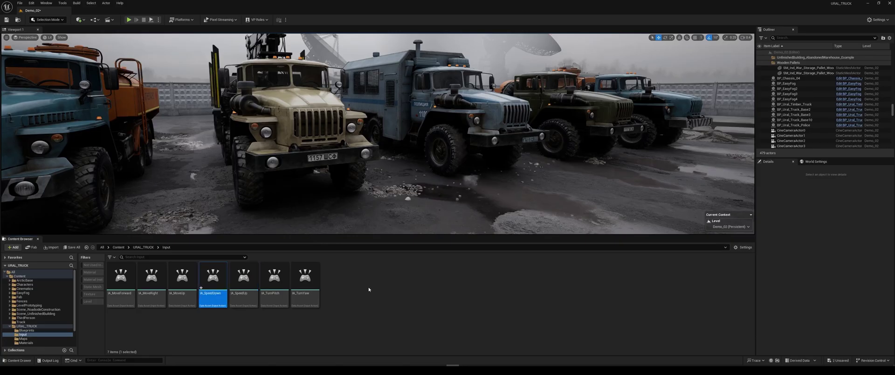
click(439, 296)
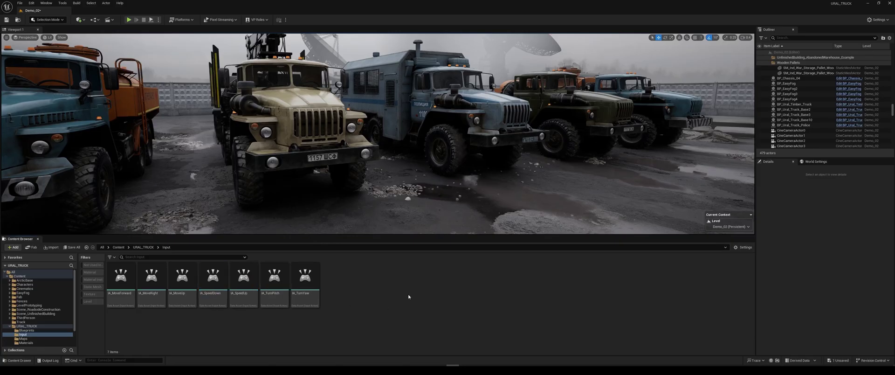
Step: Create an input mapping context named IMC_FPV_Camera
right_click(382, 294)
mouse_move(418, 209)
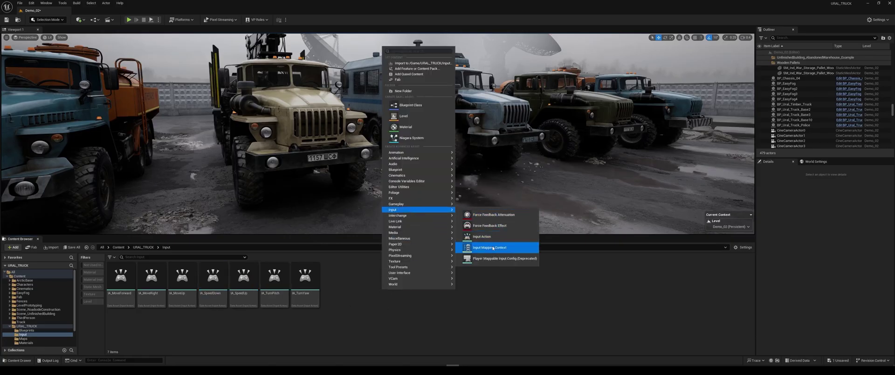
click(493, 248)
text(I)
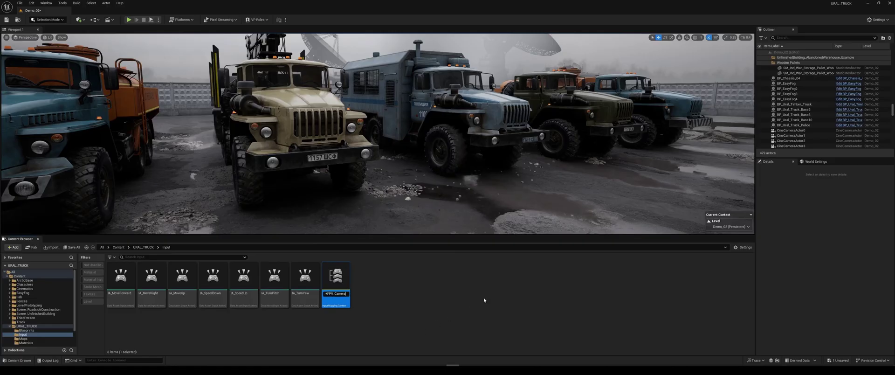
key(Return)
key(Return)
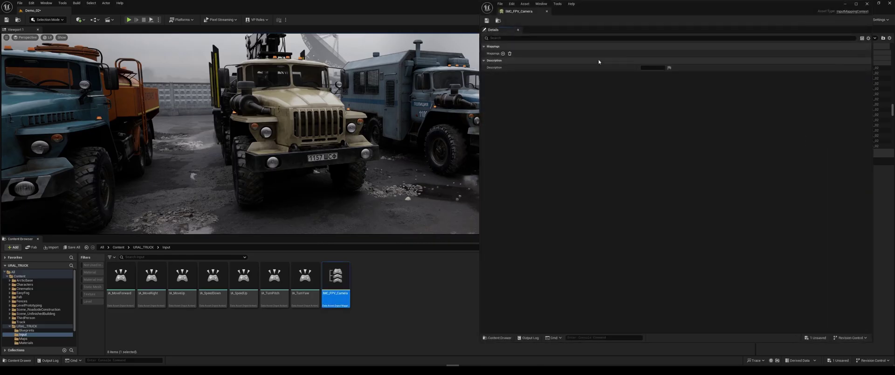
Step: Add mappings for IA_MoveForward, IA_MoveRight and IA_MoveUp
click(503, 53)
drag(120, 278, 513, 61)
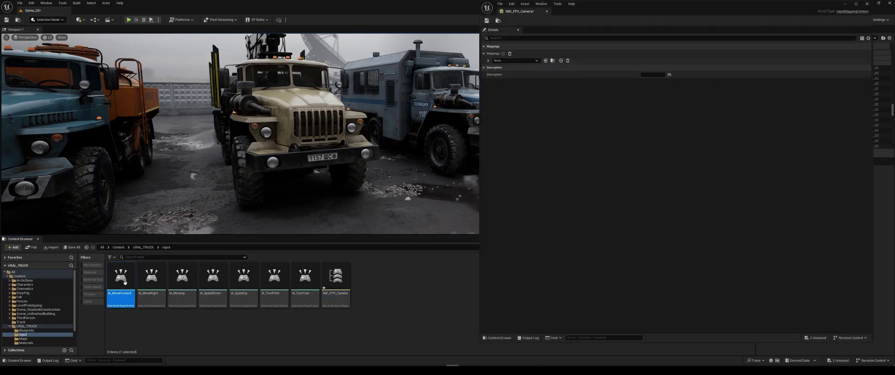
click(503, 53)
drag(151, 278, 513, 103)
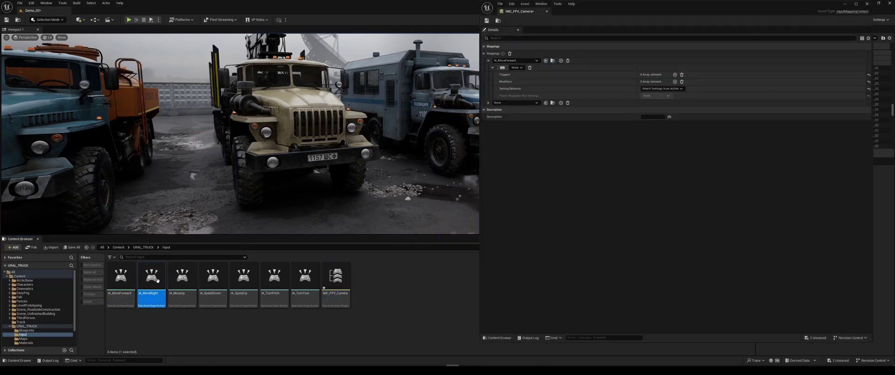
click(503, 53)
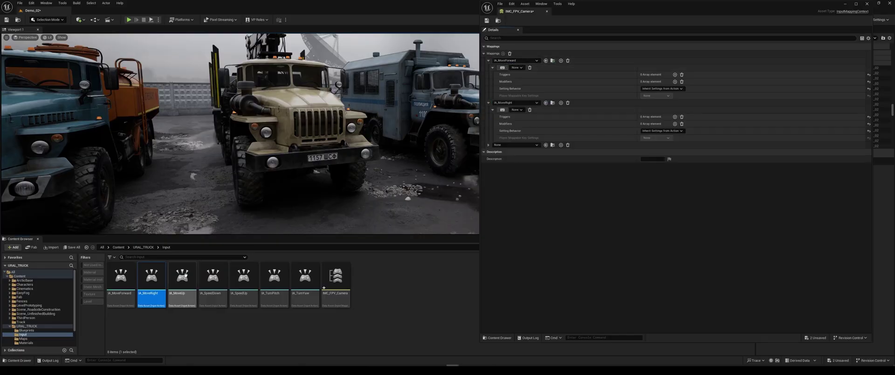
drag(182, 277, 512, 145)
Step: Add mappings for IA_SpeedDown, IA_SpeedUp and the turn actions
click(503, 53)
drag(212, 278, 519, 187)
drag(243, 277, 518, 230)
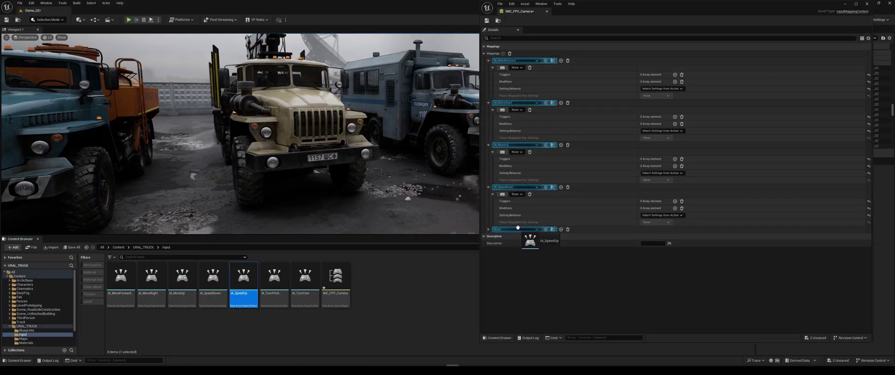
click(503, 53)
drag(275, 277, 513, 271)
click(503, 53)
drag(305, 277, 513, 313)
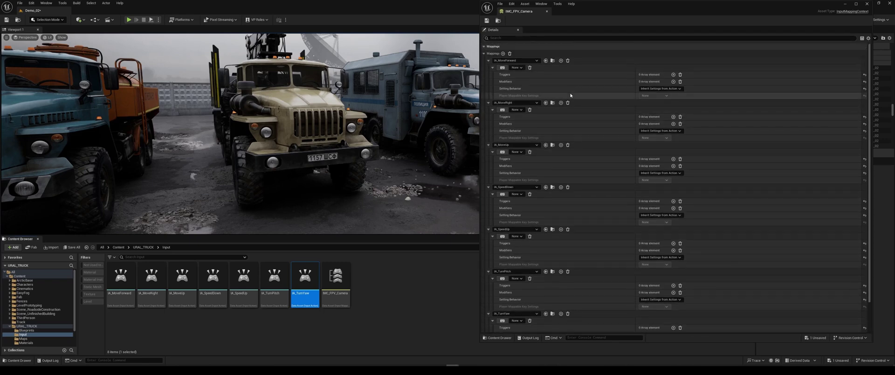
Step: Bind IA_MoveForward to W, plus S with a Negate modifier
click(516, 67)
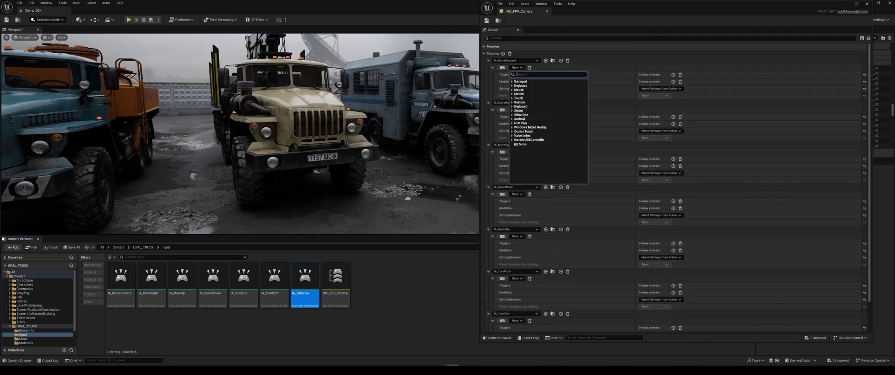
text(W)
click(541, 113)
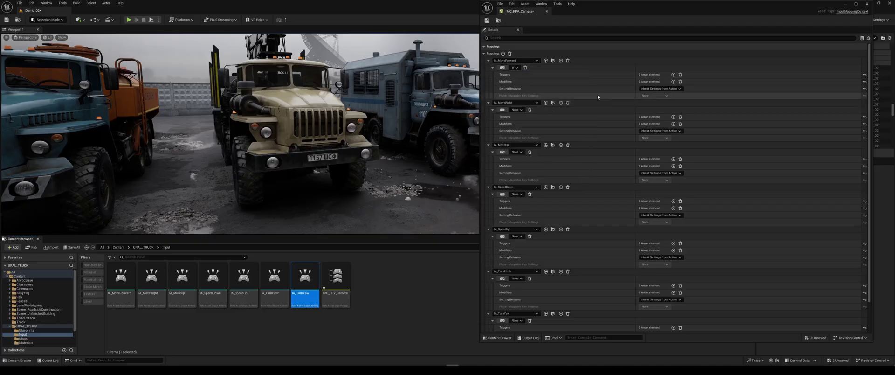
click(560, 60)
click(517, 103)
text(S)
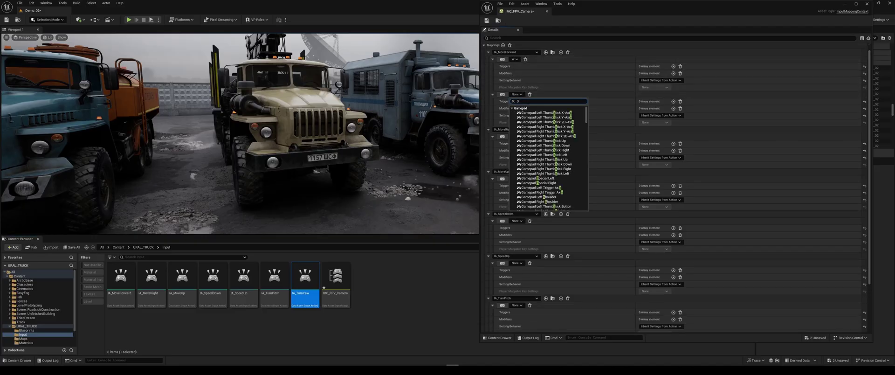
scroll(541, 173, down, 5)
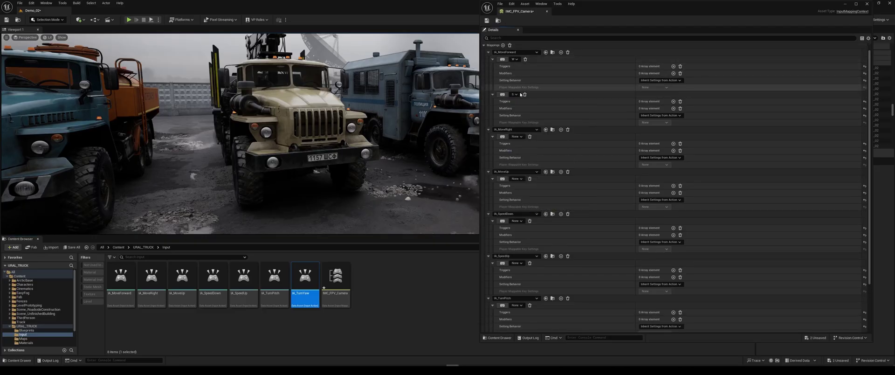
click(540, 159)
click(673, 108)
click(666, 115)
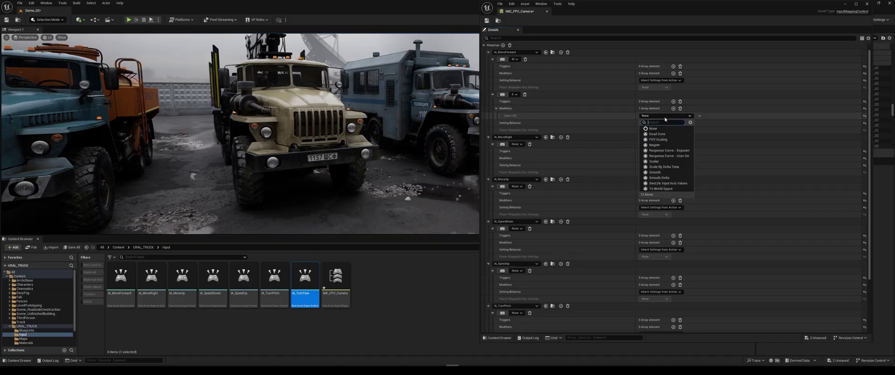
click(676, 148)
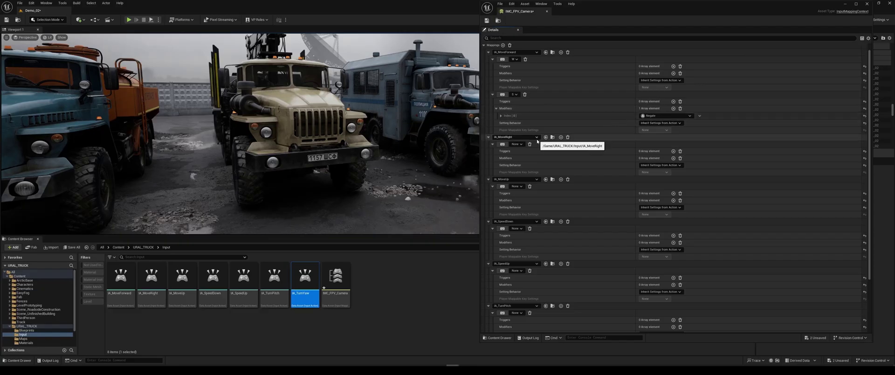
Step: Bind IA_MoveRight to D, plus A with a Negate modifier
click(517, 144)
text(D)
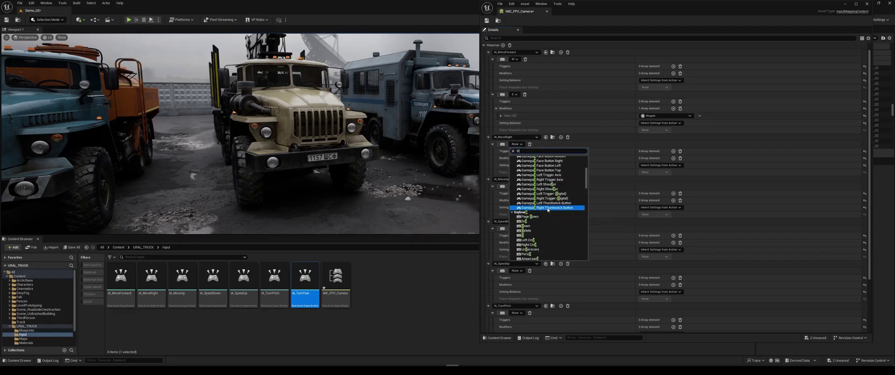
click(522, 235)
click(561, 137)
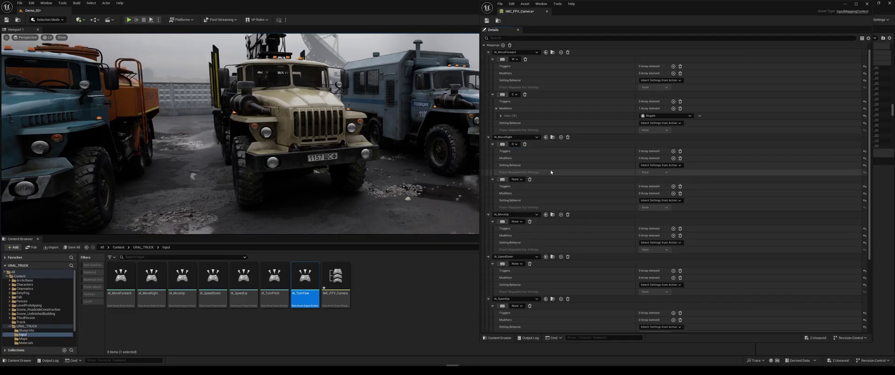
click(517, 179)
text(A)
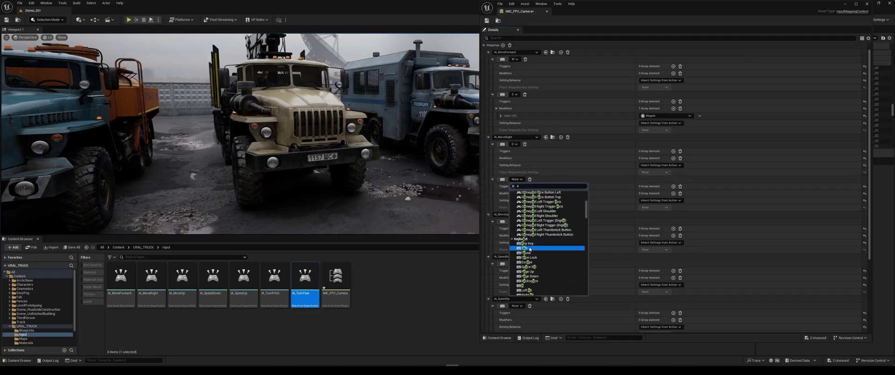
click(529, 248)
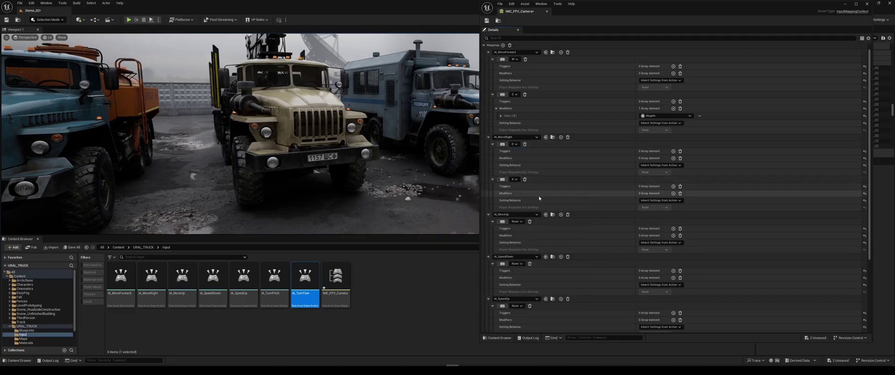
click(673, 193)
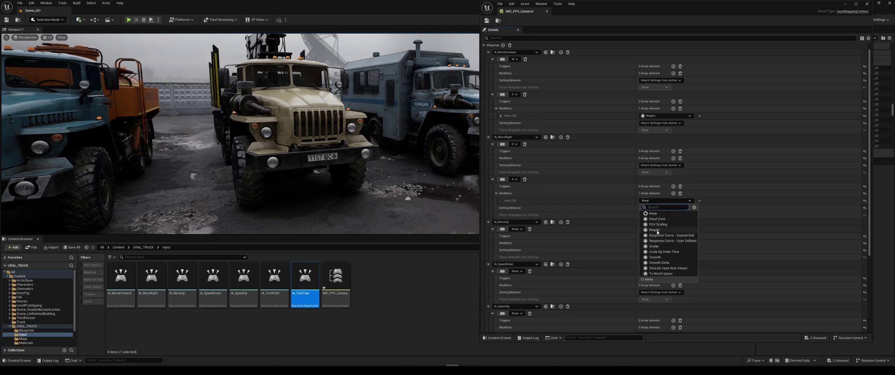
click(654, 229)
Step: Bind IA_MoveUp to E, plus Q with a Negate modifier
scroll(654, 230, down, 3)
click(517, 196)
text(E)
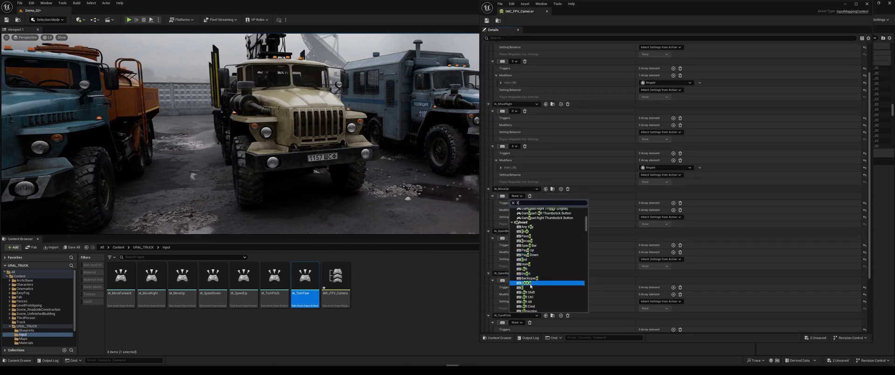
click(530, 285)
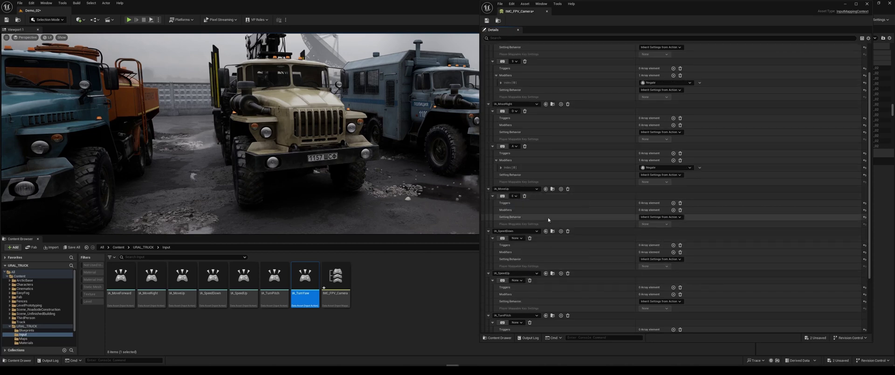
click(561, 189)
click(515, 231)
text(Q)
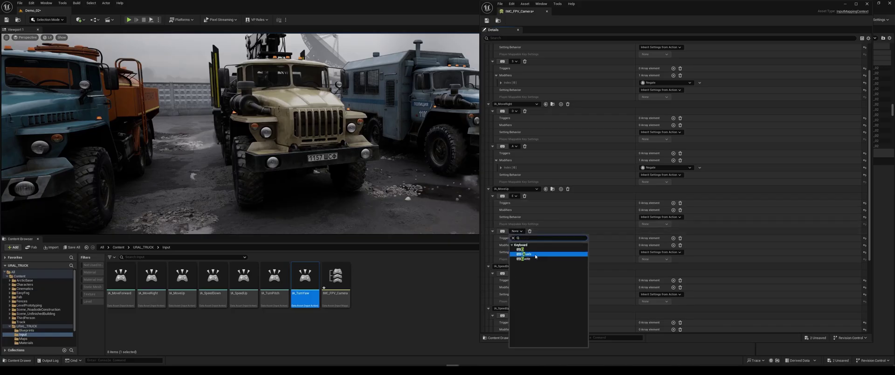
click(519, 250)
click(673, 244)
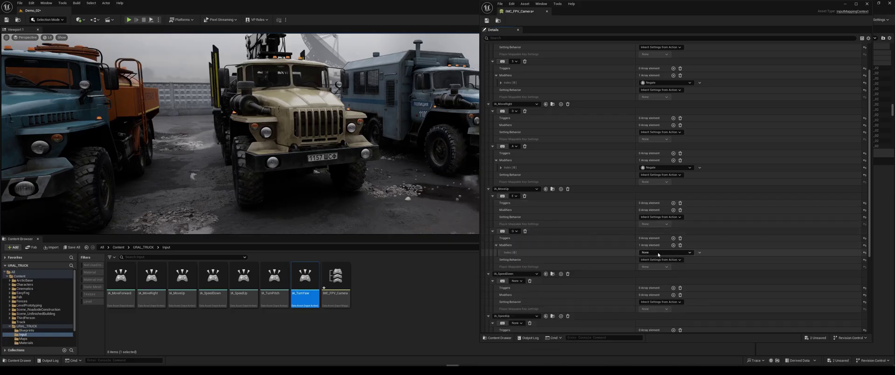
click(658, 254)
click(655, 279)
Step: Bind IA_SpeedDown to Mouse Wheel Down and IA_SpeedUp to Mouse Wheel Up
scroll(521, 232, down, 3)
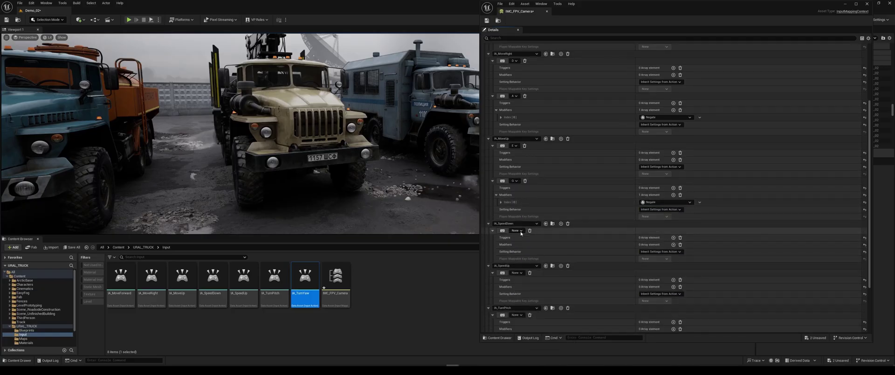
click(520, 231)
text(whee)
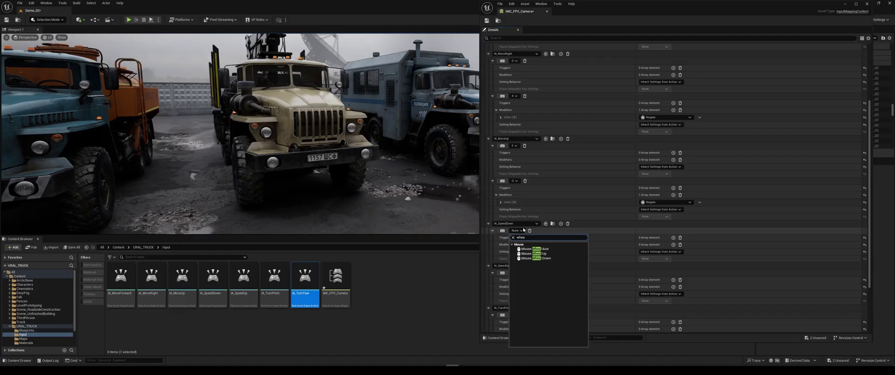
click(526, 250)
scroll(523, 250, down, 2)
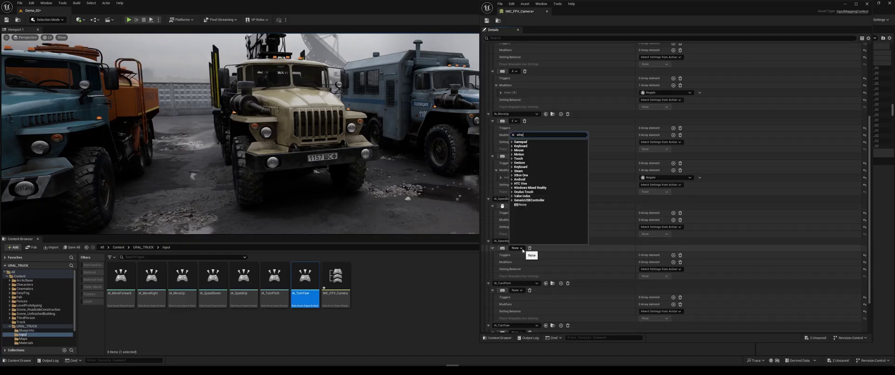
click(531, 149)
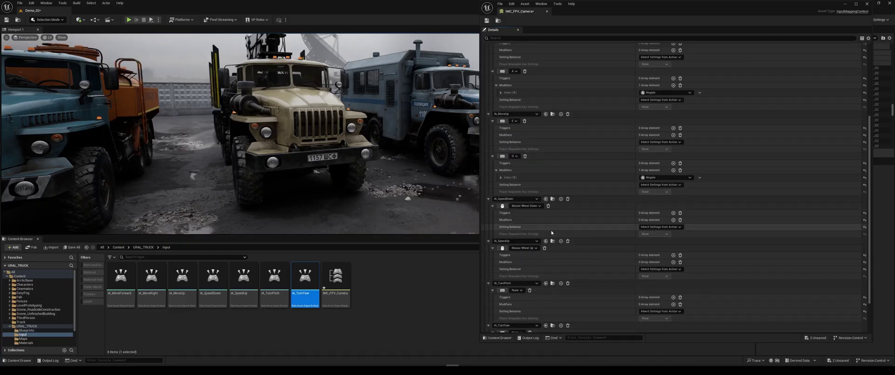
scroll(554, 233, down, 2)
scroll(564, 233, down, 2)
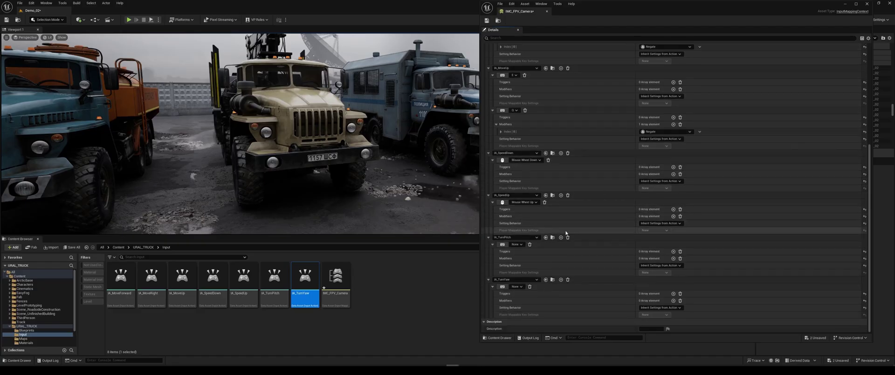
Step: Bind IA_TurnPitch to Mouse Y with a Negate modifier
click(522, 245)
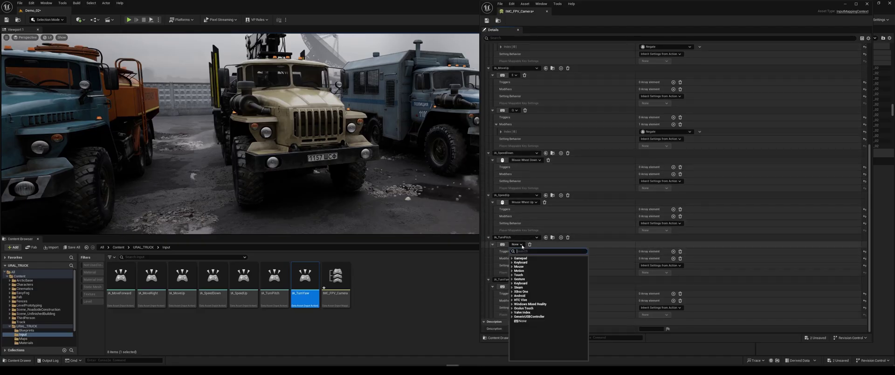
text(mouse y)
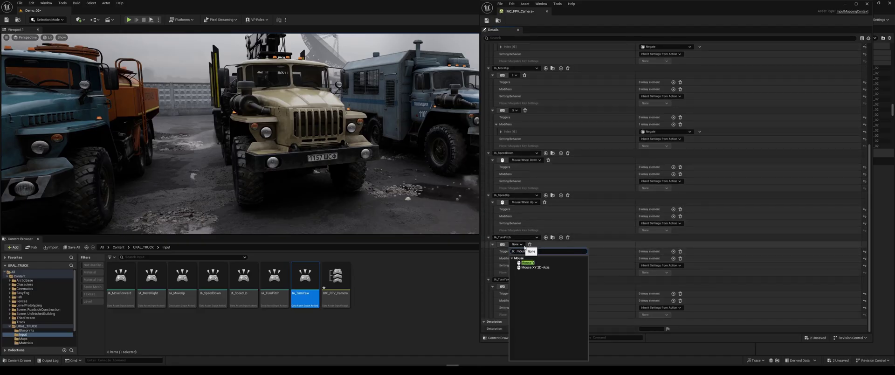
click(526, 263)
click(673, 258)
click(665, 269)
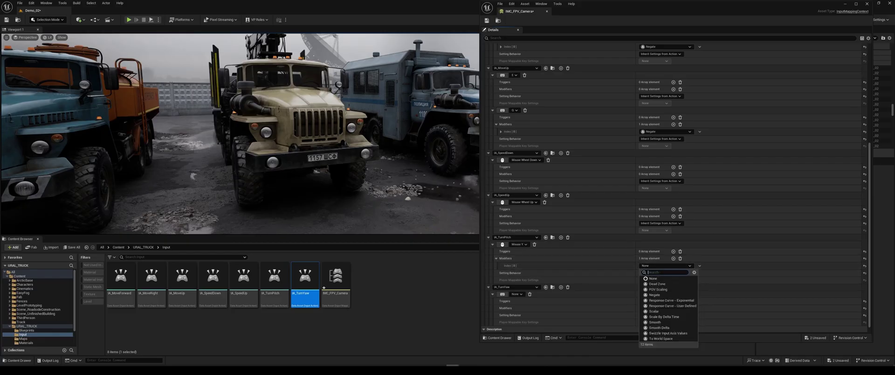
click(671, 303)
scroll(606, 294, down, 1)
Step: Bind IA_TurnYaw to Mouse X and save IMC_FPV_Camera
click(517, 287)
text(Mouse X)
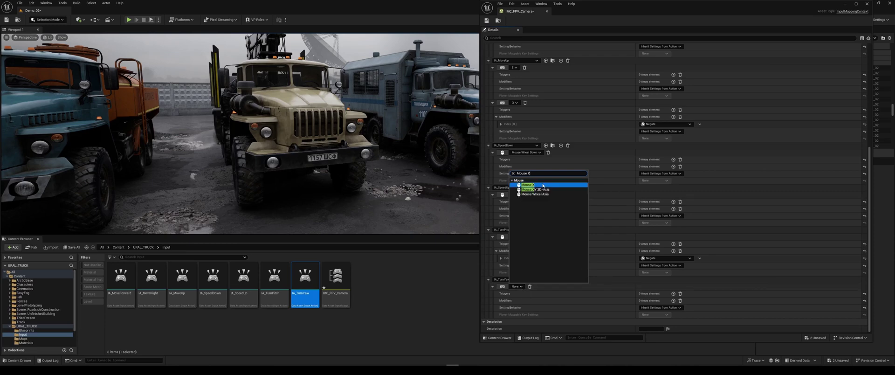
click(540, 185)
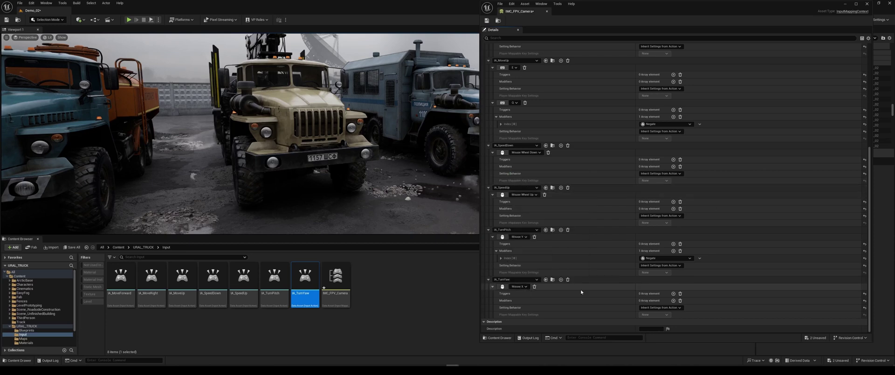
click(487, 21)
click(415, 299)
Step: Create a Pawn blueprint named BP_FPV_Camera and open it
right_click(391, 294)
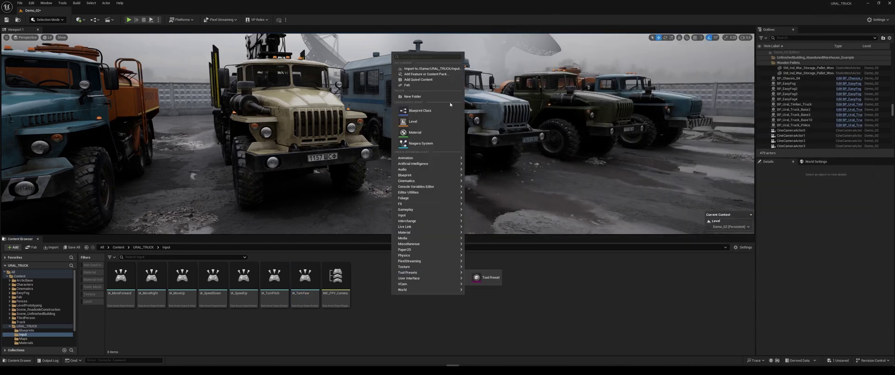
click(422, 120)
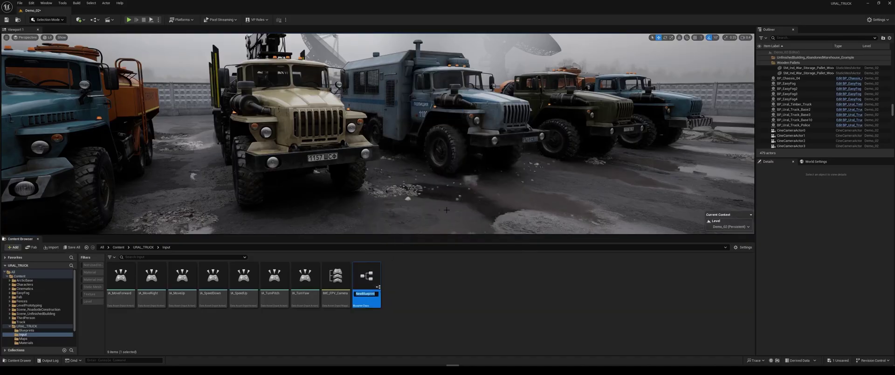
text(FPV_Camera)
key(Return)
double_click(119, 279)
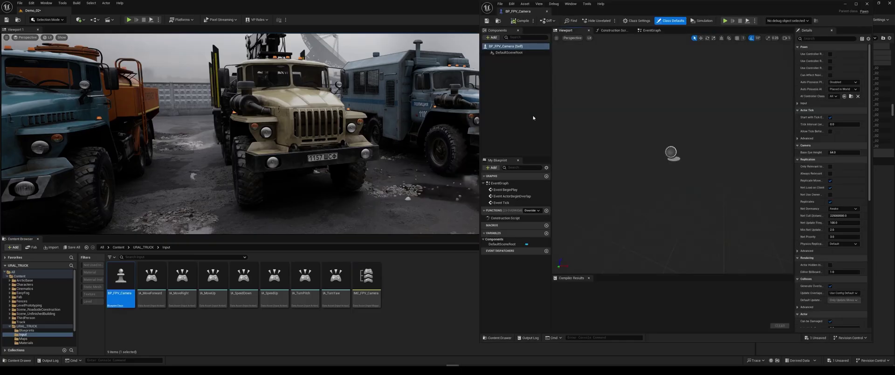
Step: Add SpringArm, CineCamera and FloatingPawnMovement components to BP_FPV_Camera
click(497, 38)
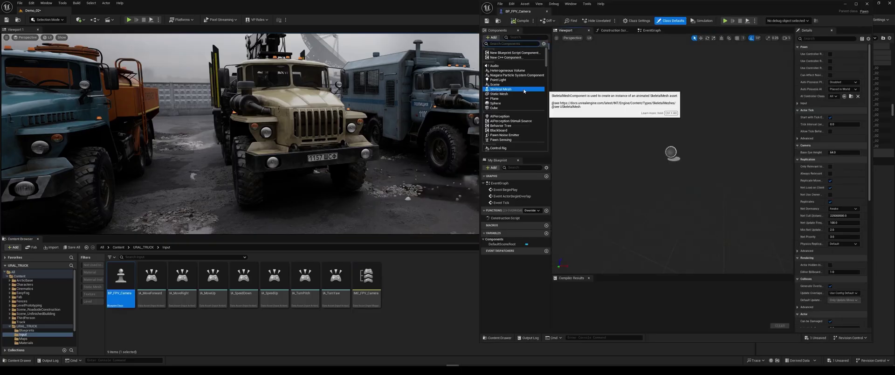
text(Spr)
key(Return)
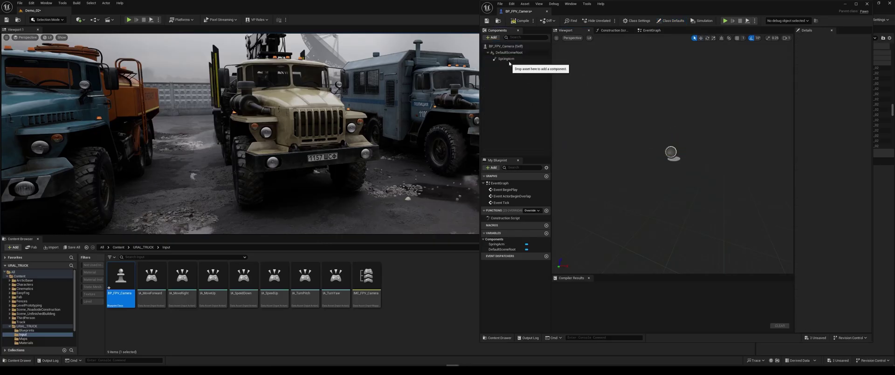
click(494, 38)
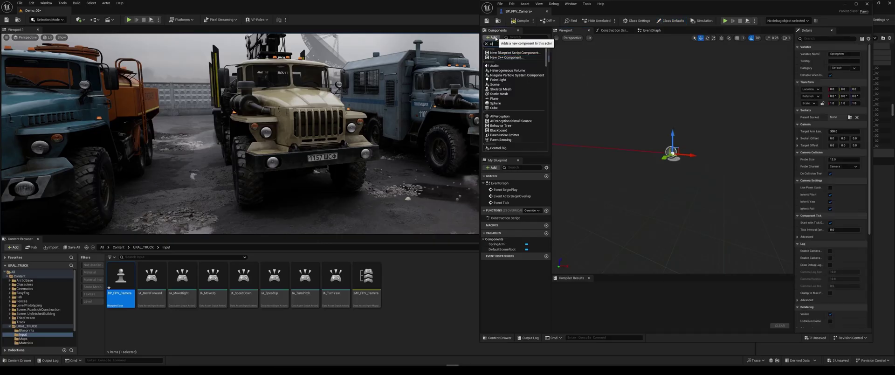
key(Return)
click(493, 38)
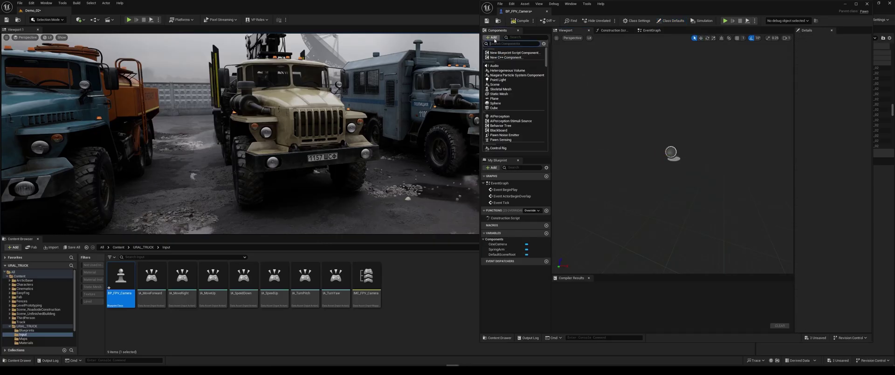
text(float)
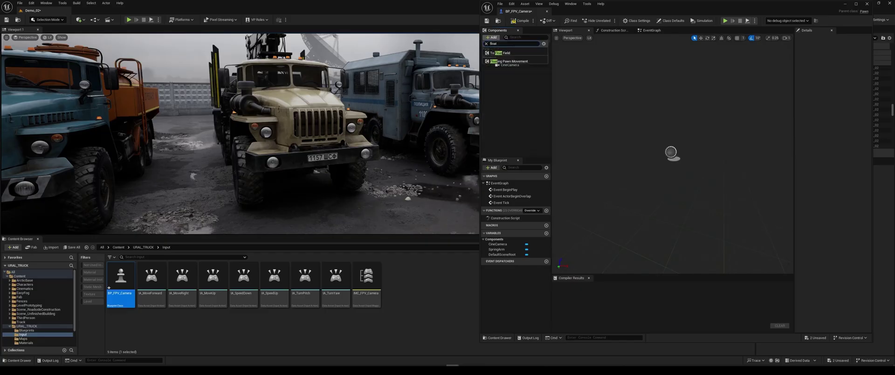
click(518, 60)
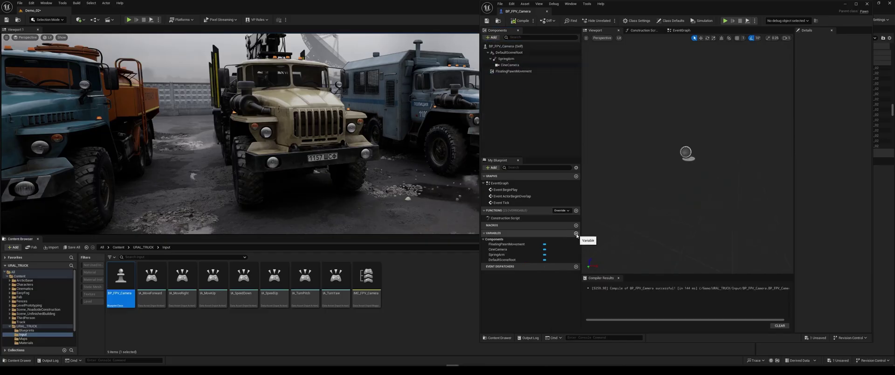
Step: Create an IMC_FPV_Camera Input Mapping Context variable whose default is the IMC_FPV_Camera asset
click(576, 233)
text(IMC_)
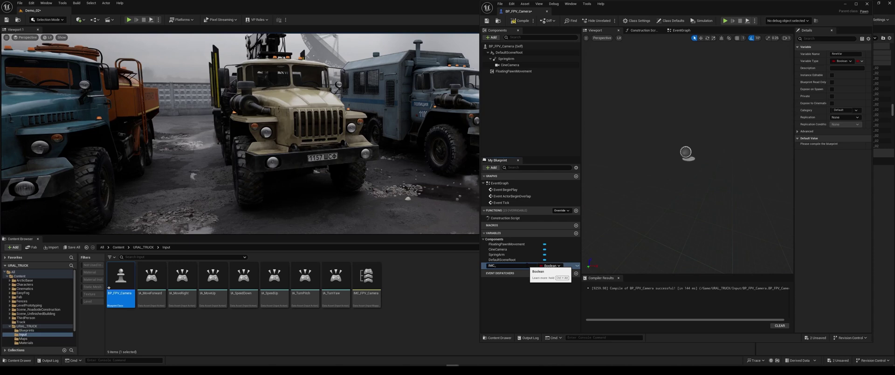
text(FPV_Camera)
click(551, 266)
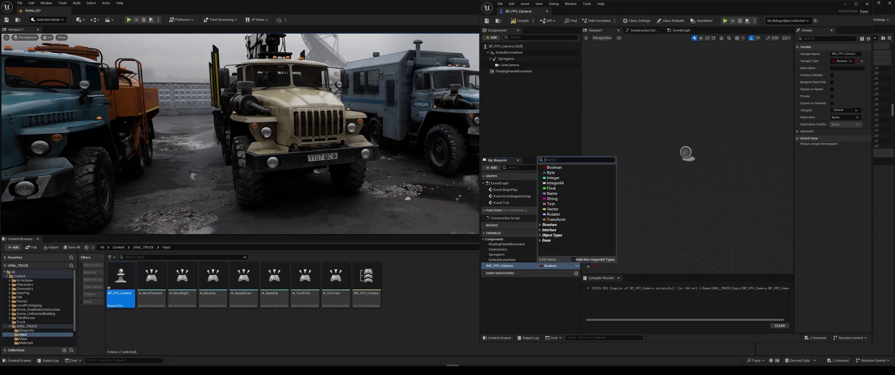
text(inputcont)
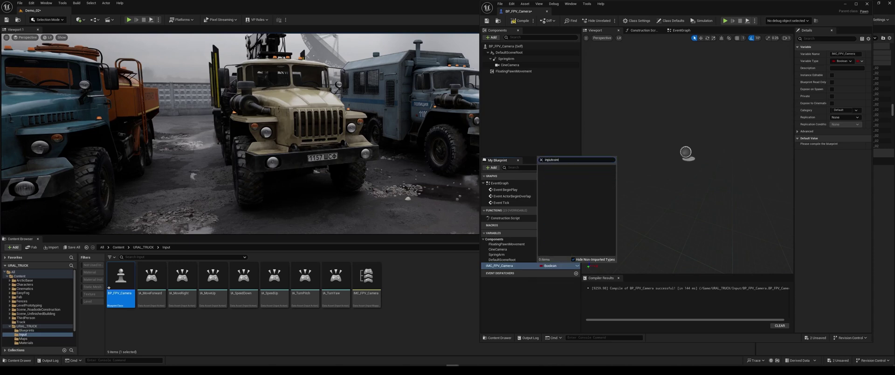
key(Left)
key(Left)
key(Left)
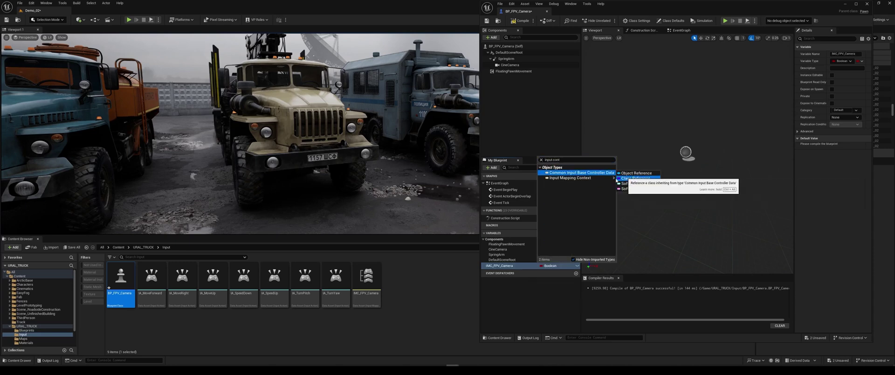
click(623, 179)
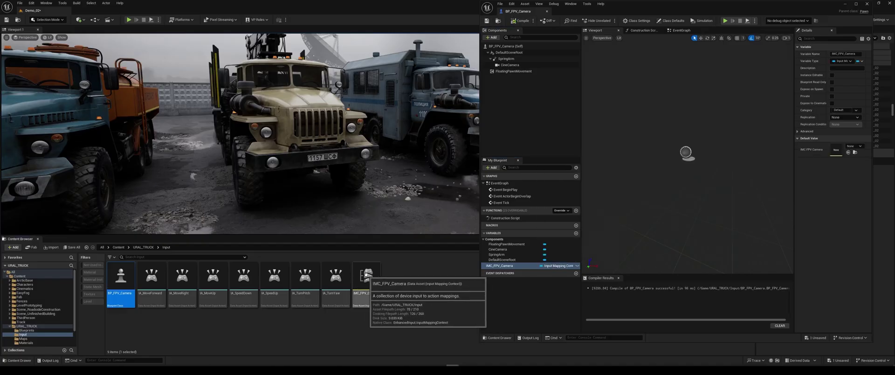
click(371, 284)
drag(371, 284, 836, 150)
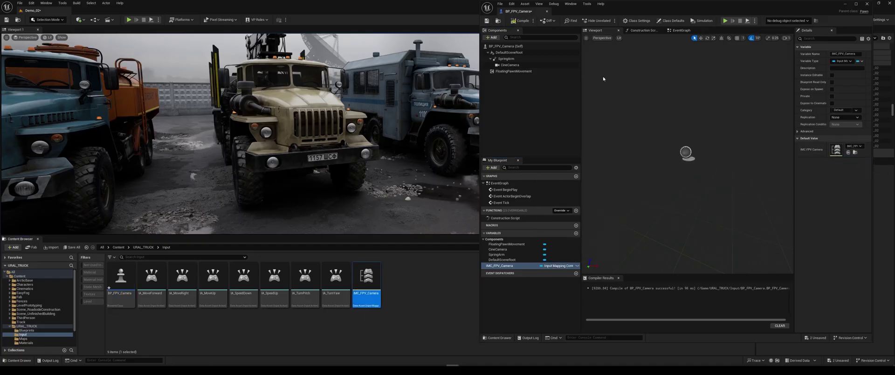
Step: Maximize the event graph and delete the three default event nodes
click(681, 33)
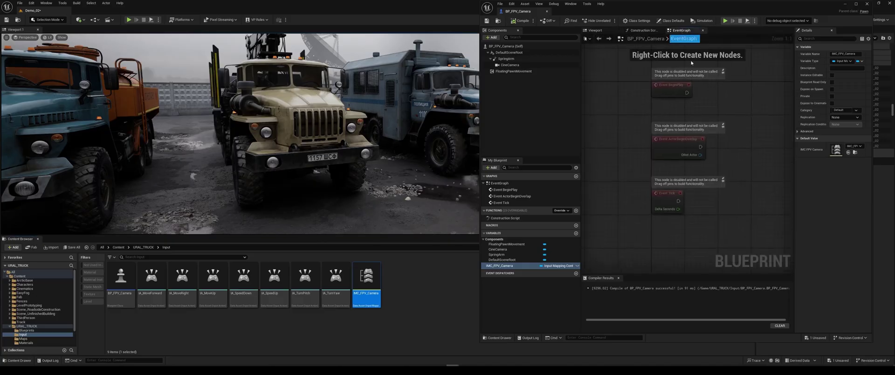
click(856, 3)
drag(492, 229, 329, 119)
key(Delete)
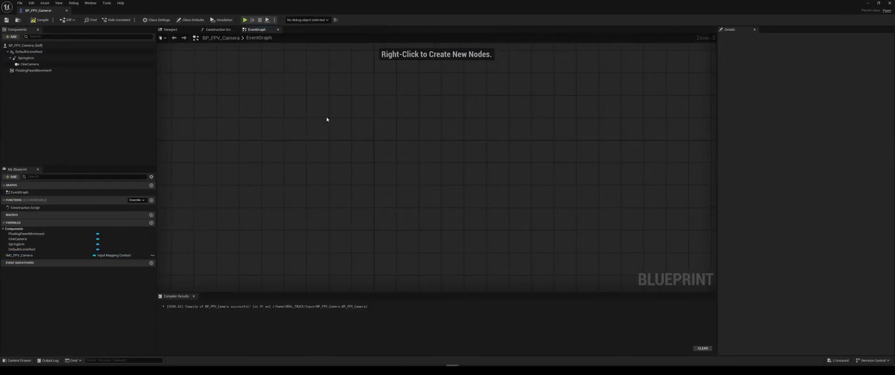
Step: Place an IMC FPV Camera getter wired into a new Add Mapping Context node's Mapping Context input
scroll(410, 140, up, 3)
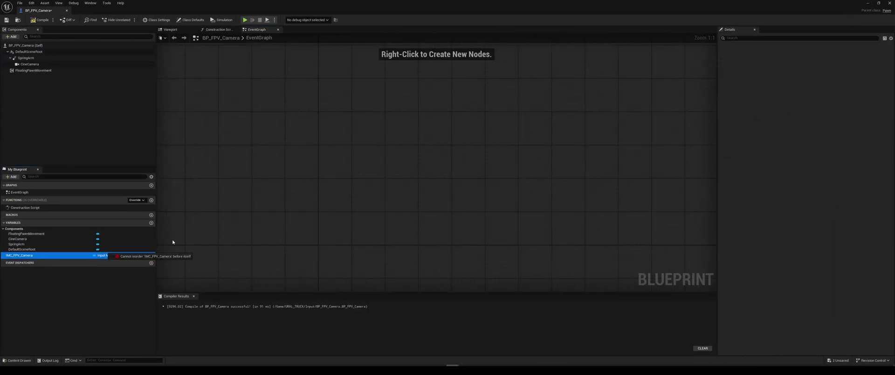
drag(43, 255, 457, 130)
drag(422, 186, 495, 135)
text(a)
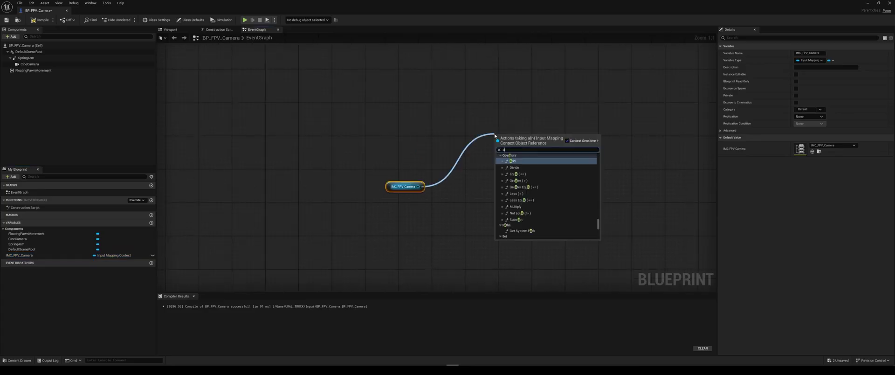
text(dd map)
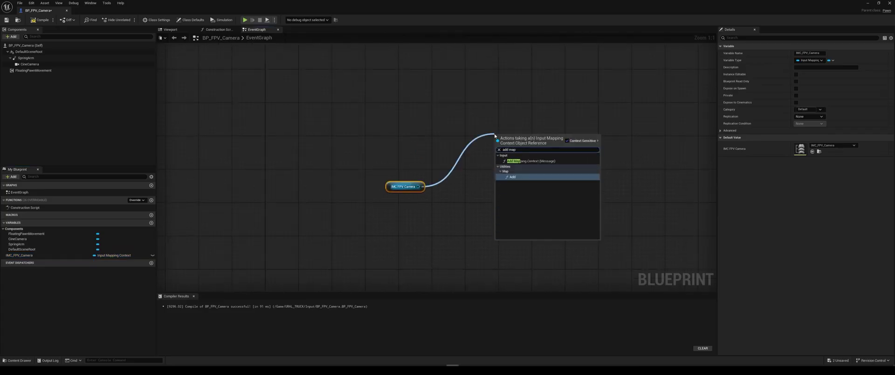
click(541, 162)
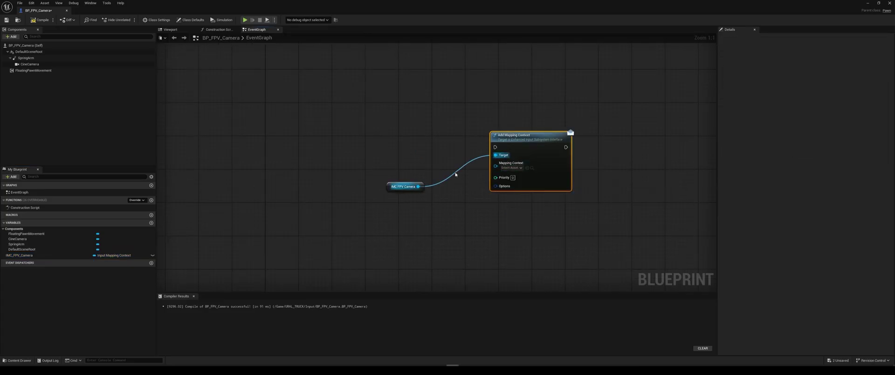
drag(418, 187, 496, 166)
Step: Feed Add Mapping Context's Target from an Enhanced Input Local Player Subsystem fed by Get Player Controller
right_drag(444, 160, 469, 169)
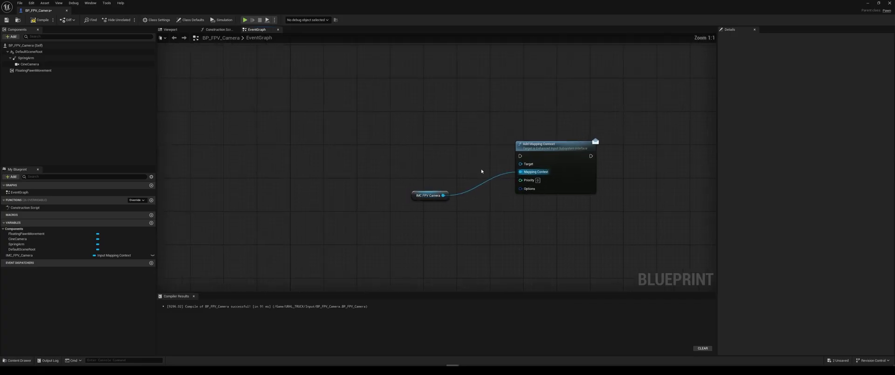
click(556, 139)
click(429, 195)
drag(520, 156, 377, 146)
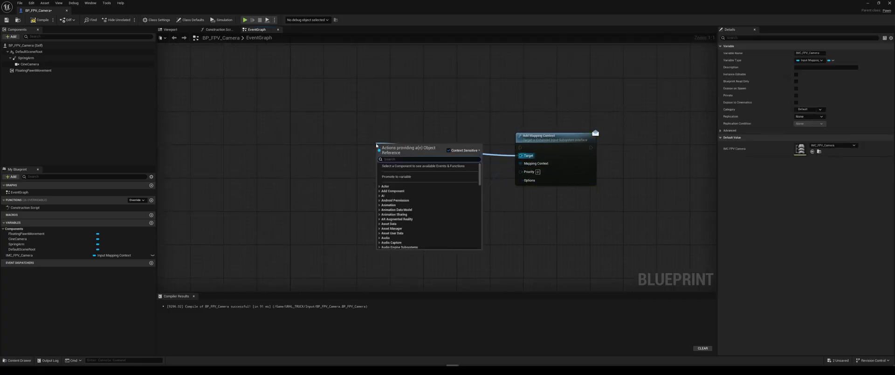
text(enhanced input play)
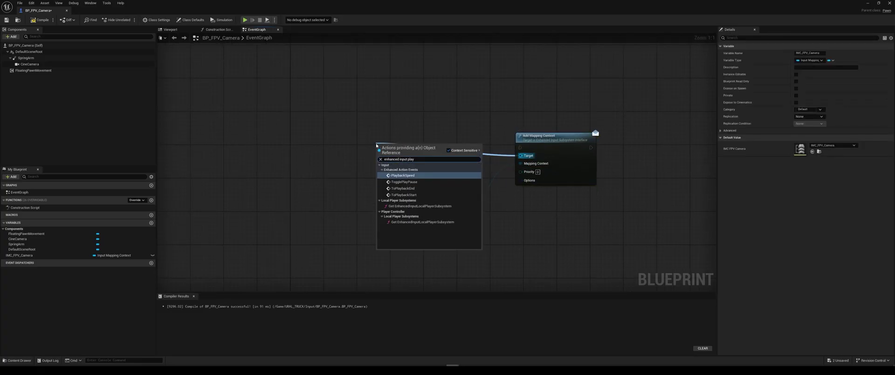
click(447, 221)
drag(410, 145, 443, 145)
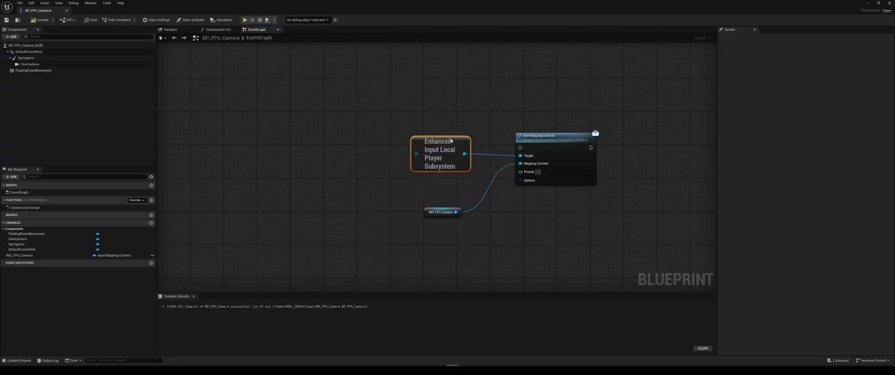
right_drag(443, 145, 505, 144)
drag(474, 156, 384, 190)
text(get)
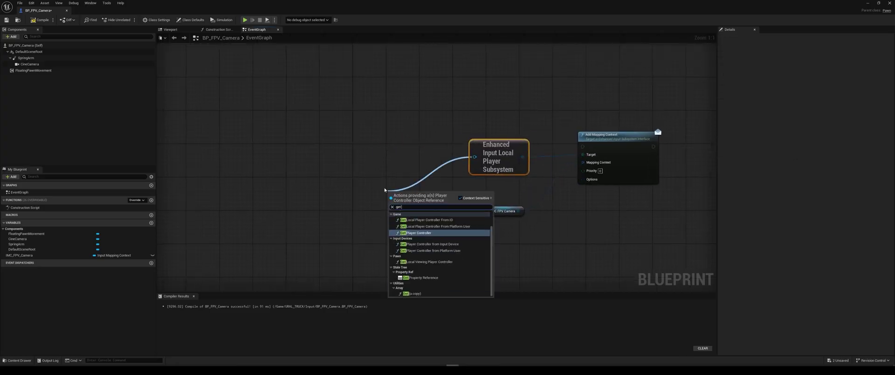
text( player co)
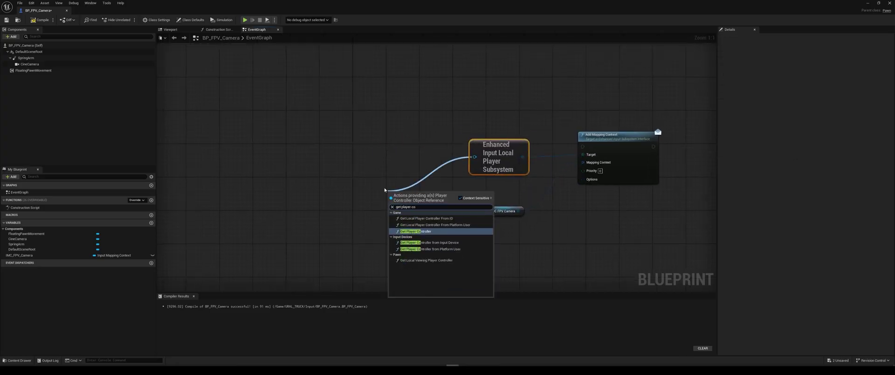
key(Return)
Step: Add an Event Possessed node driving Add Mapping Context and move it to the left
drag(583, 146, 459, 101)
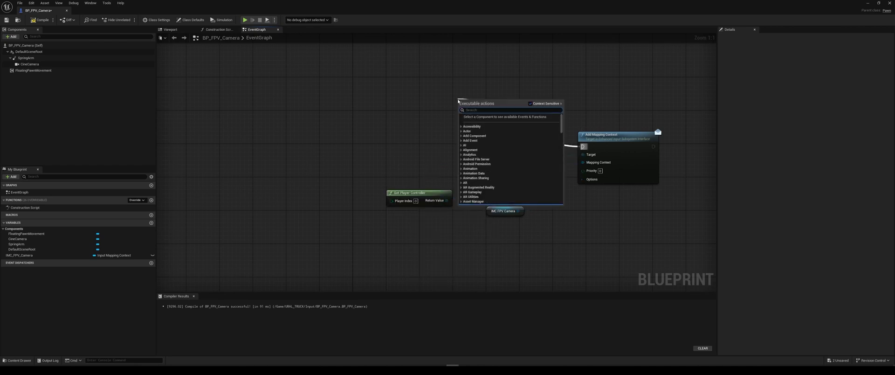
text(posses)
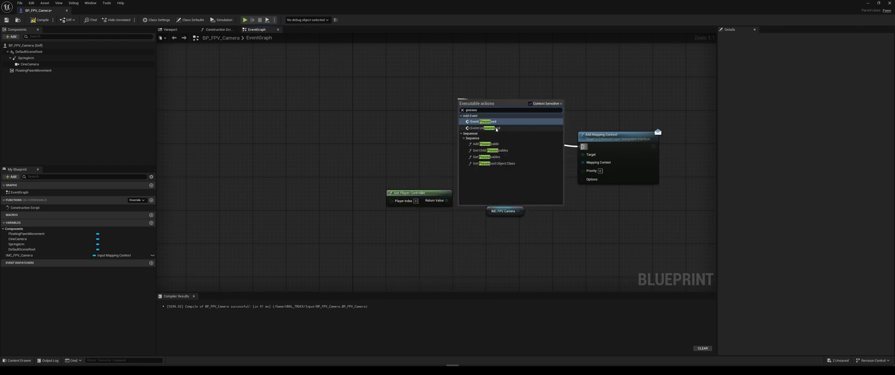
key(Return)
mouse_move(481, 103)
mouse_down()
mouse_move(361, 139)
mouse_move(527, 247)
mouse_up()
drag(514, 146, 514, 191)
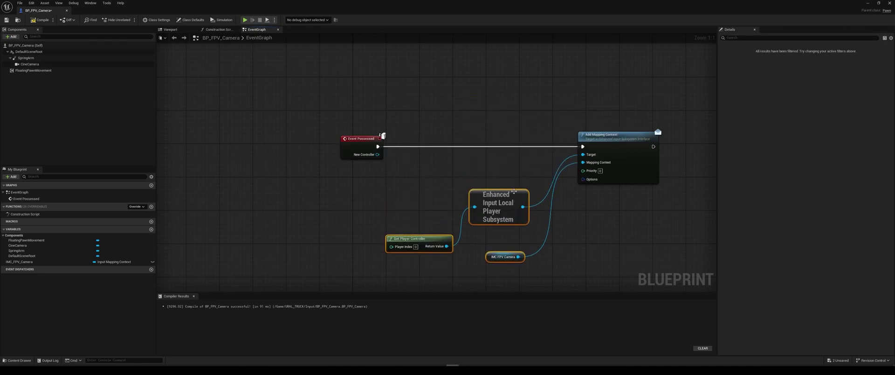
drag(361, 148, 348, 148)
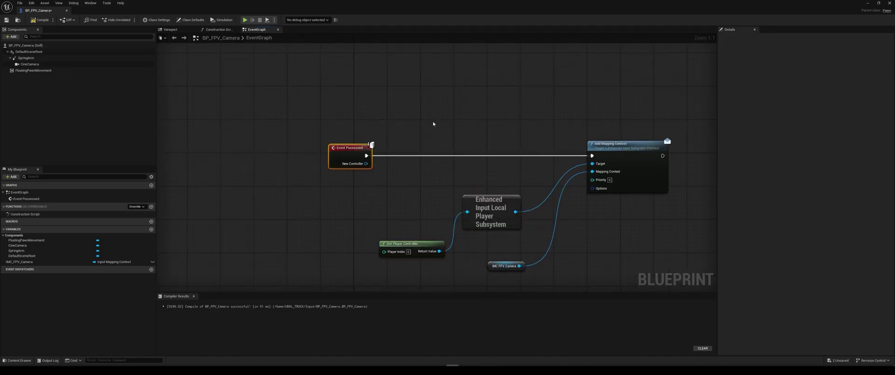
Step: Insert a Delay node between Event Possessed and Add Mapping Context
drag(366, 155, 435, 143)
text(delay)
key(Return)
drag(487, 151, 593, 159)
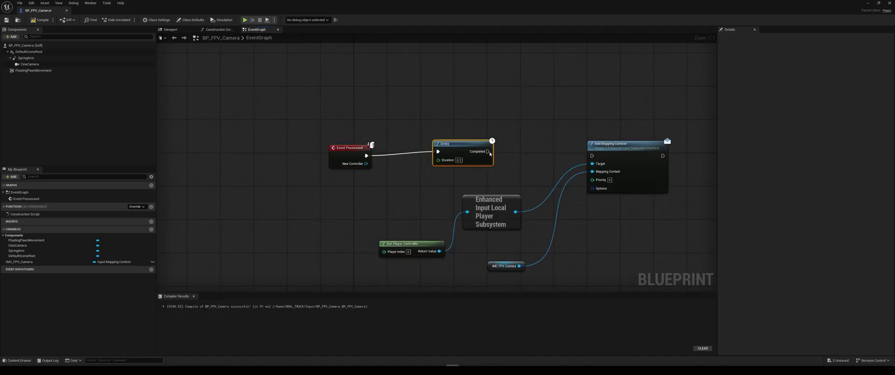
drag(460, 150, 477, 154)
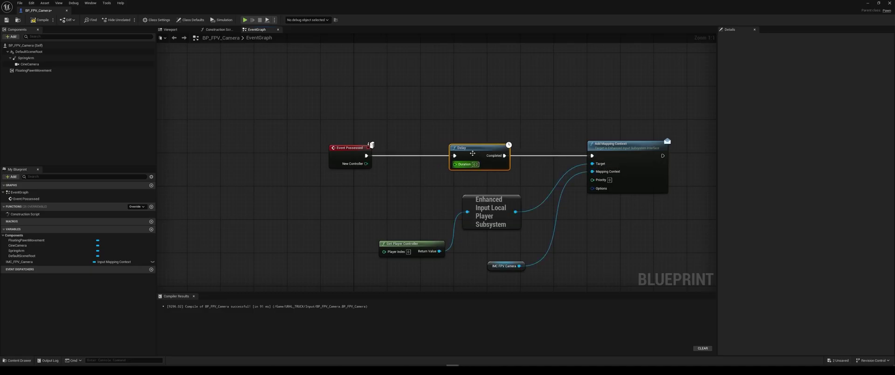
Step: Move the whole node group up and left to free graph space
scroll(473, 153, down, 1)
drag(606, 245, 272, 99)
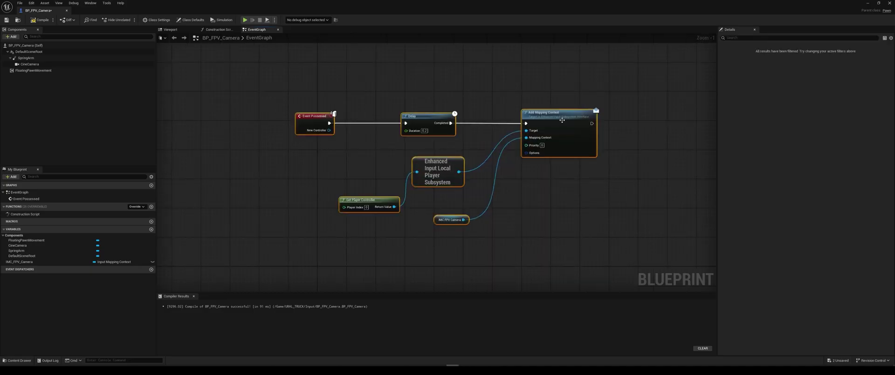
drag(562, 120, 537, 113)
click(512, 242)
mouse_move(511, 241)
right_down()
mouse_move(520, 126)
mouse_move(499, 88)
right_up()
Step: Add IA_MoveForward, IA_MoveRight, IA_MoveUp and IA_TurnYaw input action event nodes
right_click(414, 130)
text(IA)
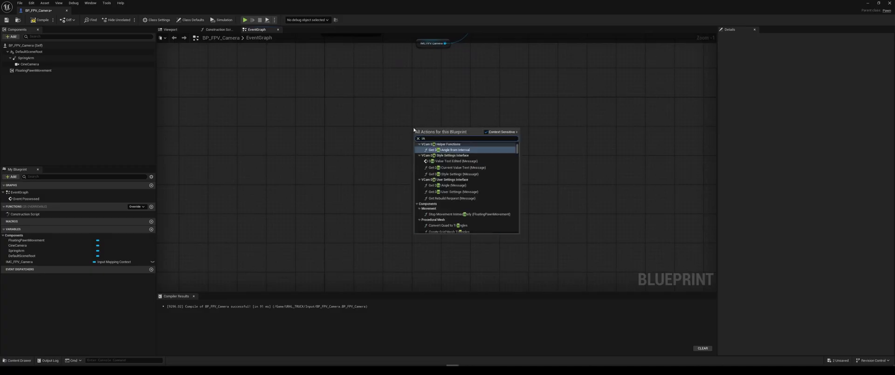
text( move forw)
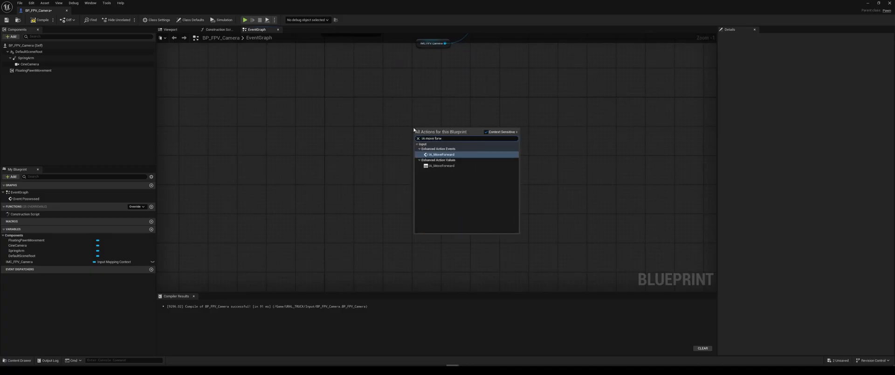
key(Return)
right_click(518, 216)
text(ia)
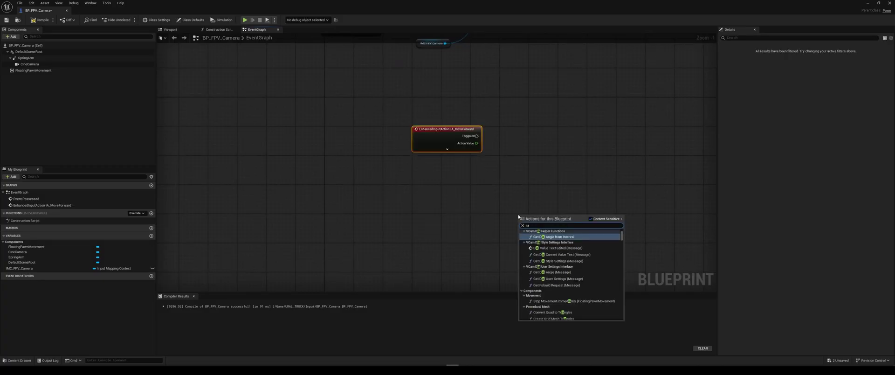
text( move r)
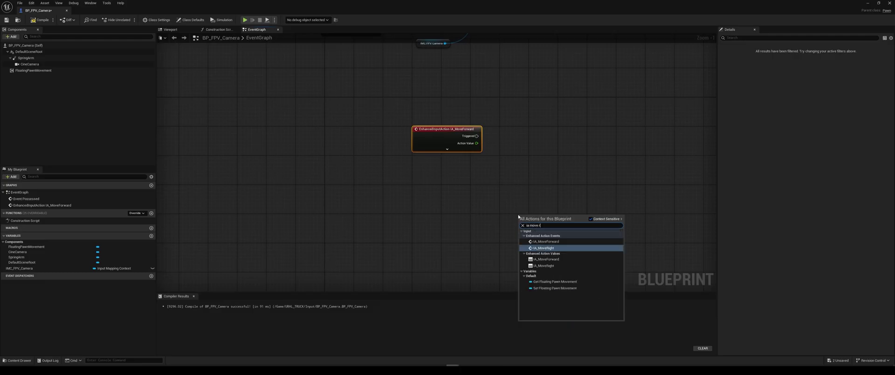
text(ight)
key(Return)
right_click(443, 197)
text(ia move)
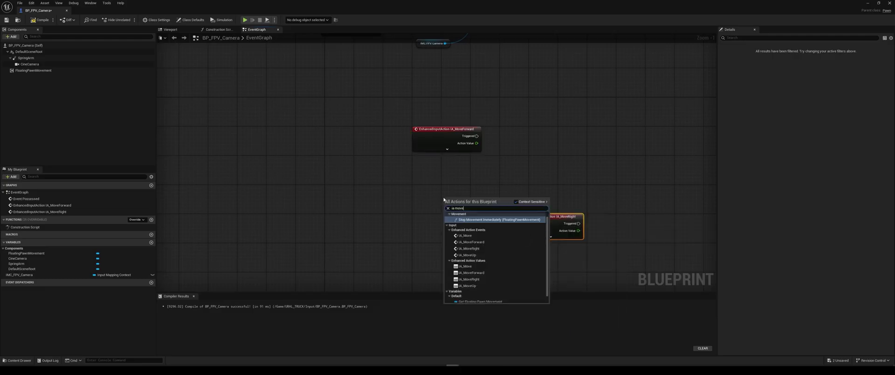
text( up)
key(Return)
right_click(409, 198)
text(ia turn yaw)
key(Return)
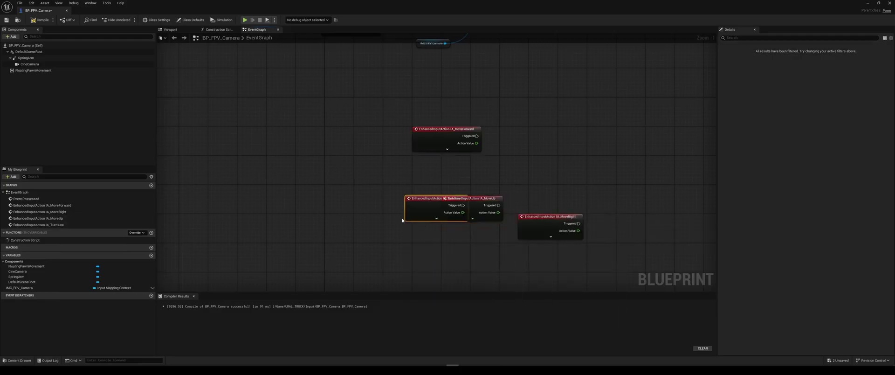
Step: Add IA_TurnPitch under IA_TurnYaw and stack the move events in a column
drag(415, 197, 380, 186)
right_drag(408, 231, 390, 200)
text(ia turn)
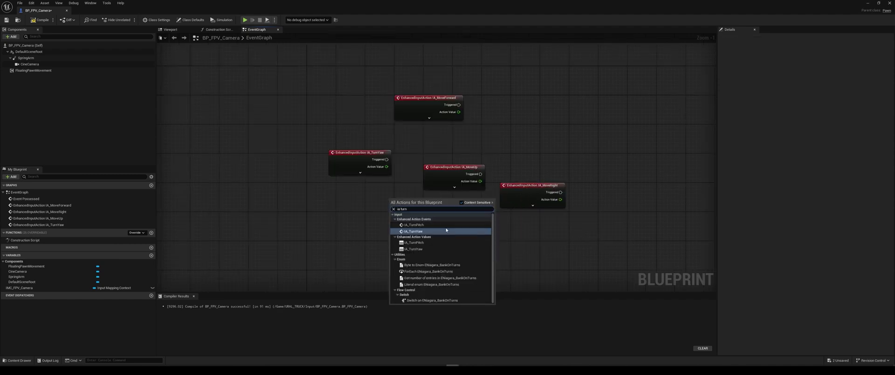
click(433, 225)
drag(368, 192, 359, 179)
ctrl+click(359, 153)
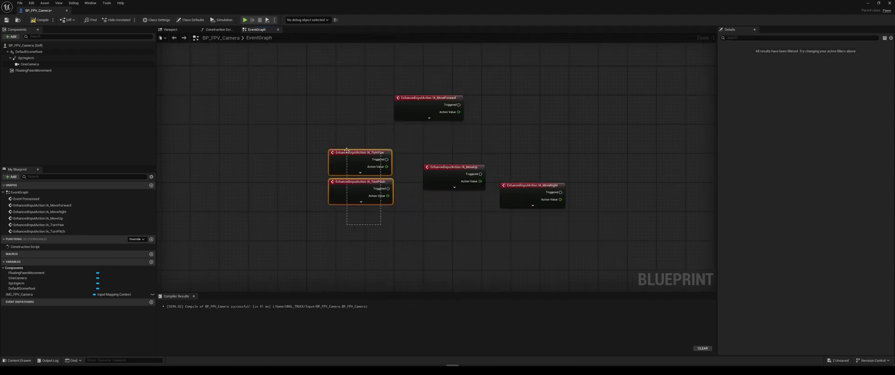
drag(353, 156, 379, 236)
drag(449, 174, 422, 133)
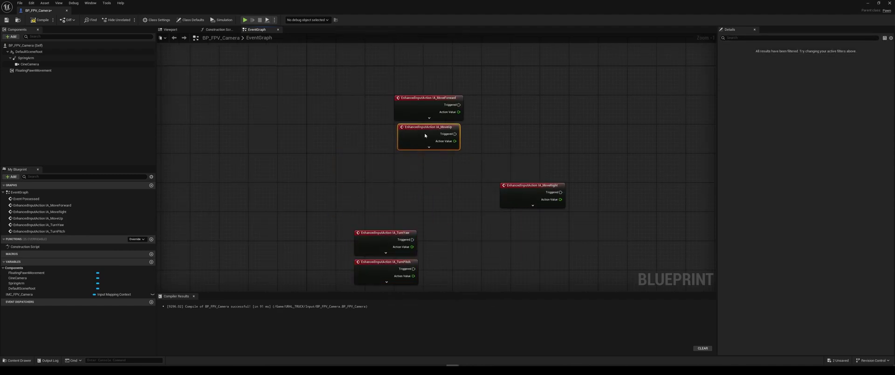
drag(527, 186, 421, 157)
mouse_move(425, 126)
mouse_down()
mouse_move(418, 196)
mouse_move(431, 150)
mouse_up()
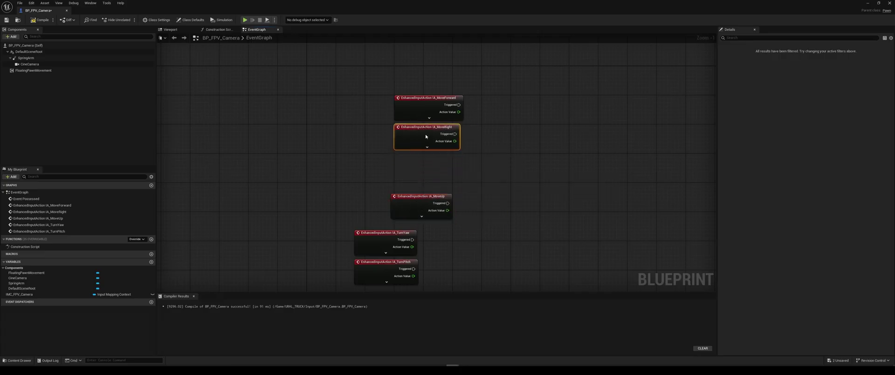
drag(420, 200, 387, 167)
right_drag(419, 279, 429, 180)
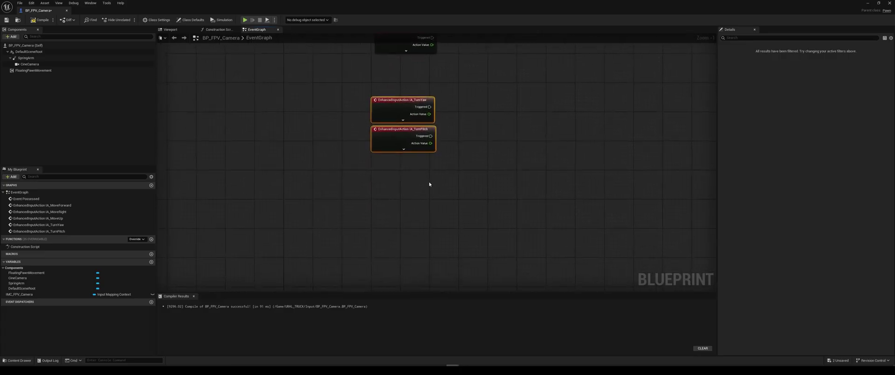
Step: Add IA_SpeedUp and IA_SpeedDown events, with SpeedDown beneath SpeedUp
right_click(384, 224)
text(speed up)
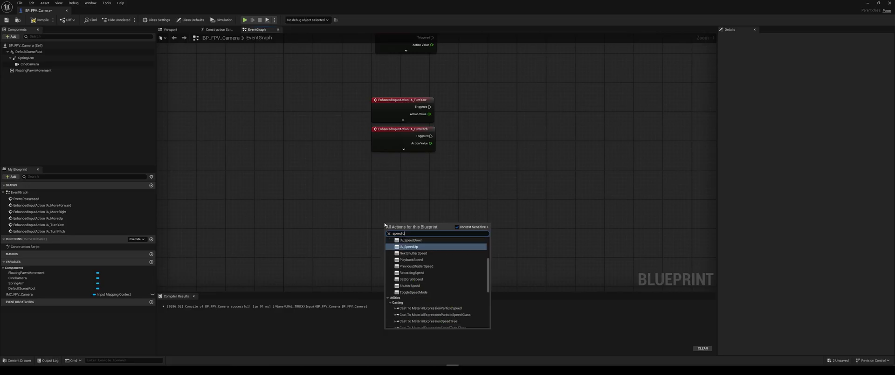
key(Return)
right_drag(390, 284, 399, 229)
right_click(399, 228)
text(speed)
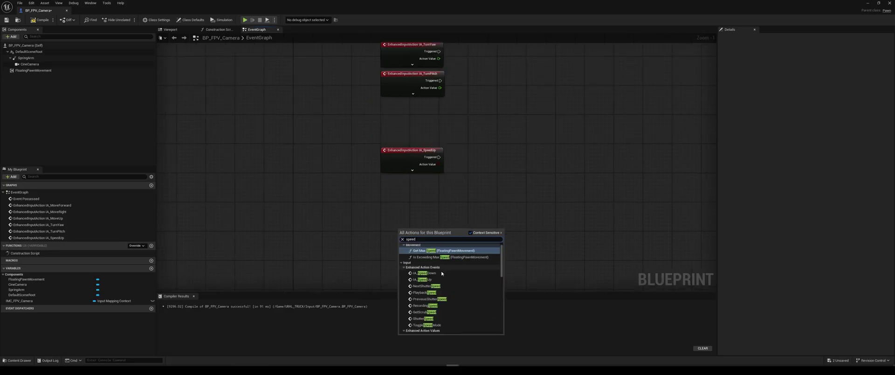
click(441, 273)
drag(423, 235, 407, 192)
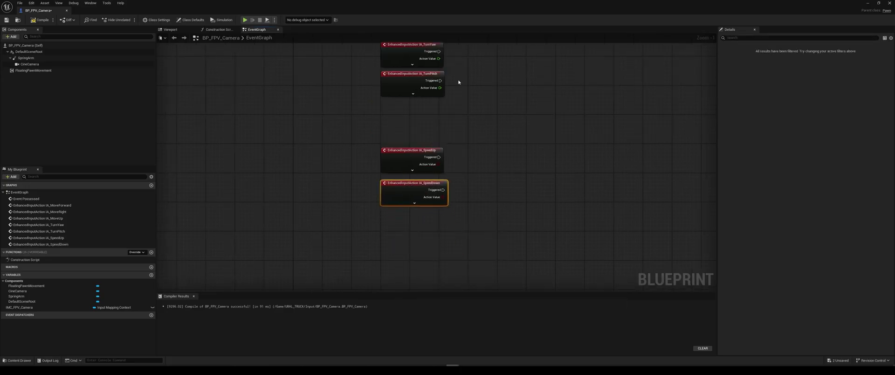
Step: Create three stacked Add Movement Input nodes, the first fed by IA_MoveForward
right_drag(459, 82, 422, 279)
drag(408, 154, 489, 129)
text(add mo)
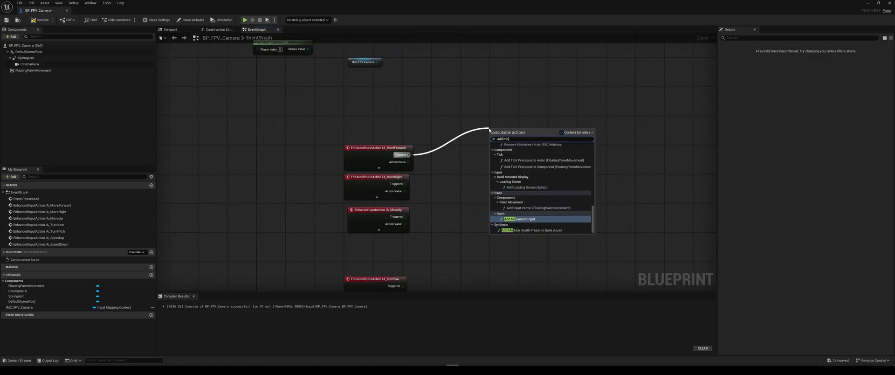
text(vem)
key(Return)
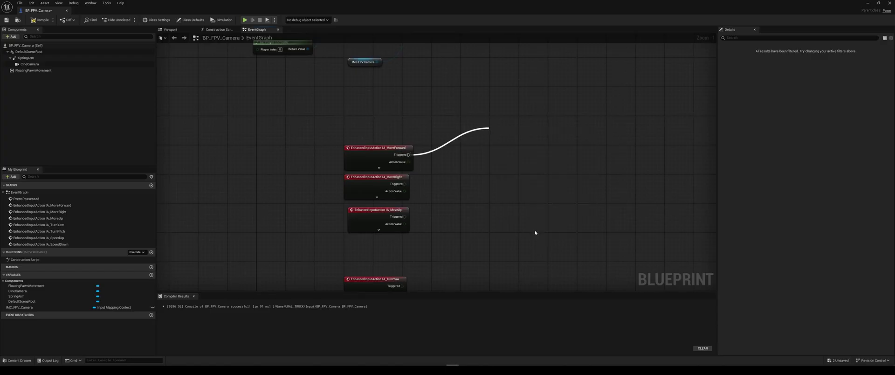
drag(513, 129, 526, 140)
right_drag(493, 195, 484, 145)
key(ctrl+c)
key(ctrl+v)
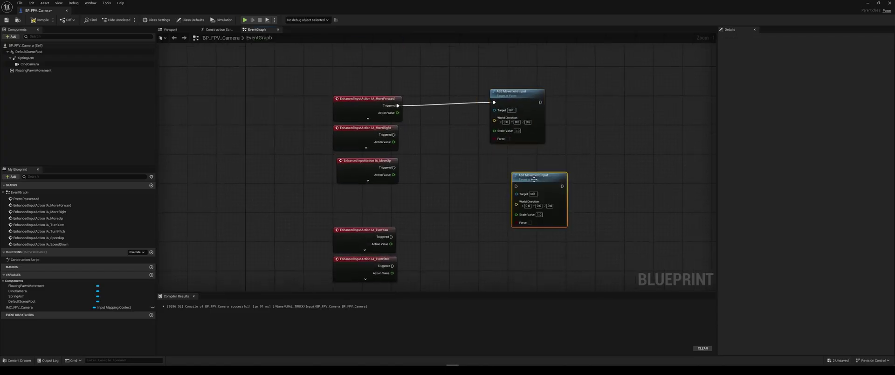
drag(538, 178, 515, 154)
key(ctrl+v)
drag(542, 238, 514, 209)
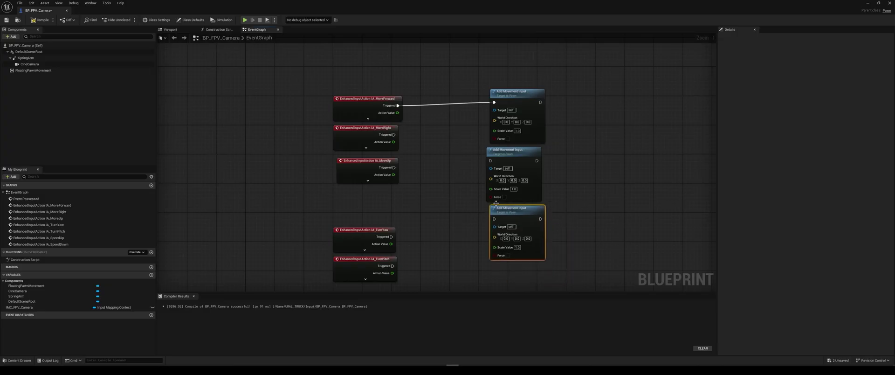
Step: Wire MoveRight and MoveUp Triggered pins and all three Action Values into the movement nodes' Scale Values
drag(368, 127, 372, 131)
drag(398, 138, 491, 160)
drag(394, 168, 494, 218)
drag(397, 113, 495, 130)
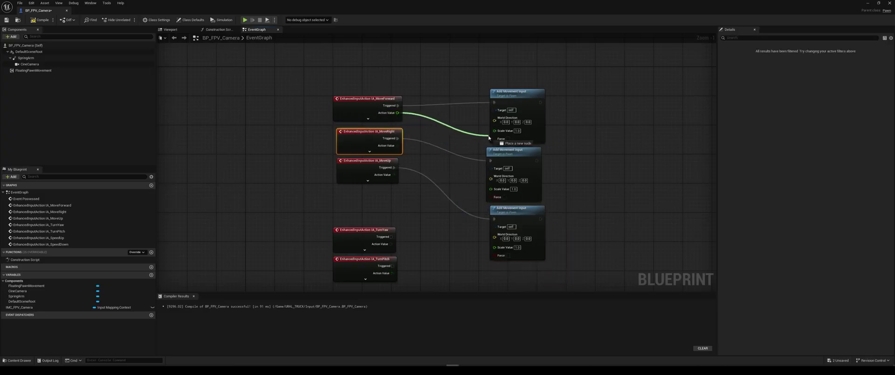
drag(398, 146, 493, 189)
drag(393, 174, 494, 247)
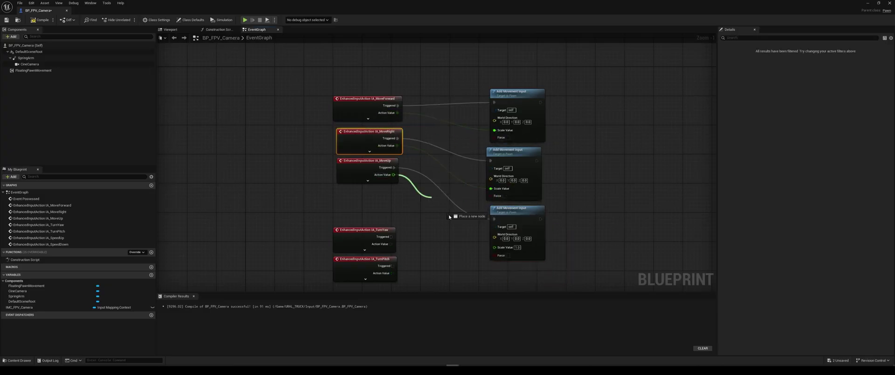
Step: Feed Get Actor Forward Vector and Get Actor Right Vector into the first two World Directions
drag(497, 117, 454, 141)
text(get actor f)
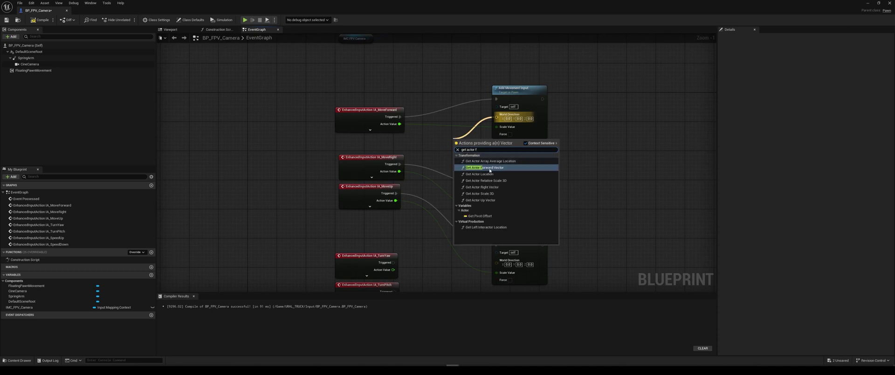
click(489, 168)
drag(480, 140, 453, 133)
mouse_move(376, 275)
right_down()
mouse_move(367, 190)
mouse_move(367, 237)
right_up()
drag(361, 148, 357, 232)
drag(485, 166, 413, 178)
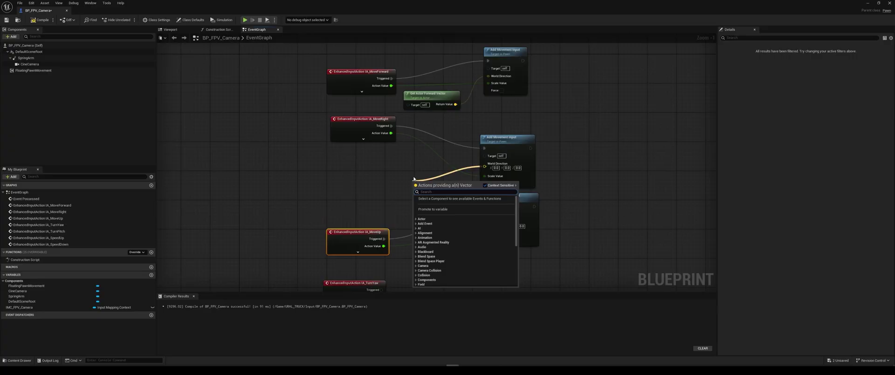
text(right vect)
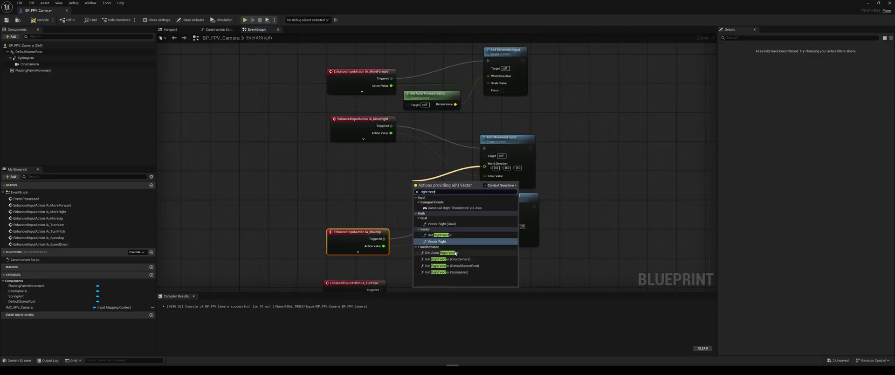
click(455, 252)
Step: Use Get Actor Up Vector for the third direction and comment the chains 'Camera move'
drag(419, 184, 414, 161)
right_drag(413, 200, 403, 141)
drag(513, 138, 490, 152)
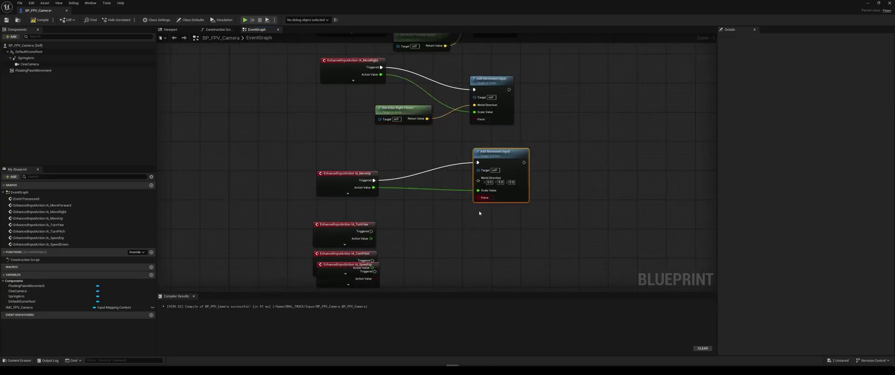
right_drag(479, 213, 483, 164)
drag(482, 131, 445, 170)
text(up)
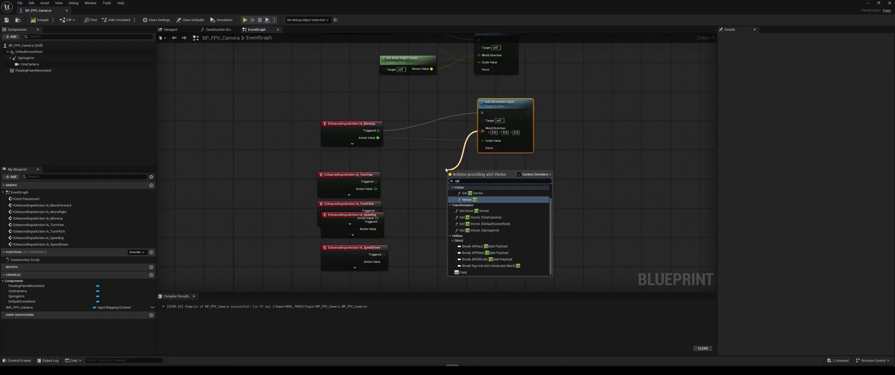
text( vector)
click(475, 226)
scroll(311, 81, down, 1)
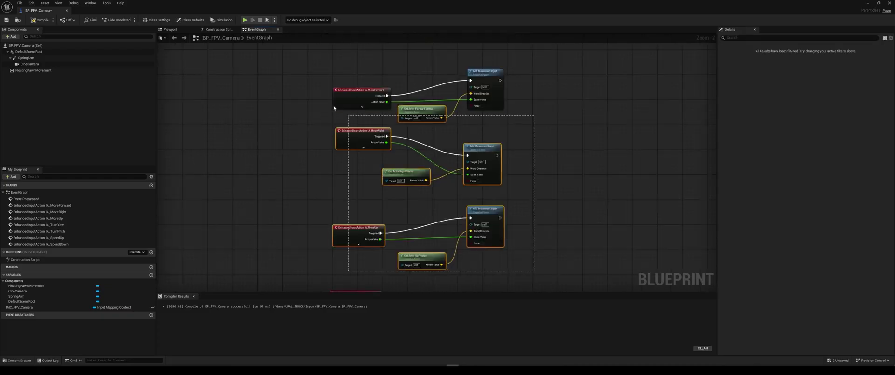
key(c)
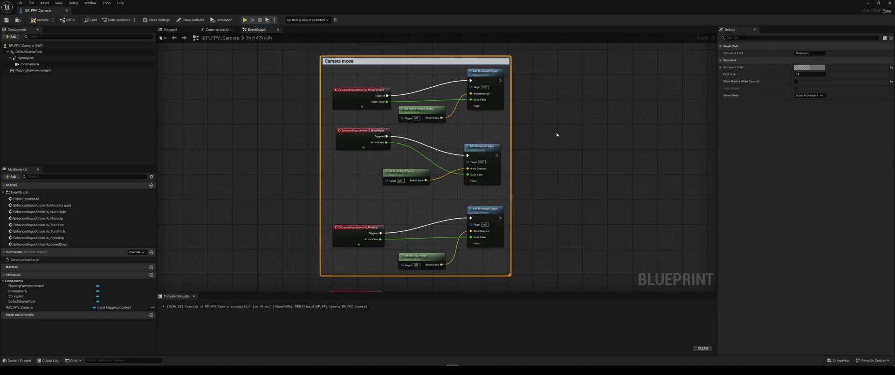
Step: Connect TurnYaw to Add Controller Yaw Input using its Action Value, and TurnPitch to Add Controller Pitch Input
right_drag(556, 135, 465, 151)
scroll(465, 151, up, 2)
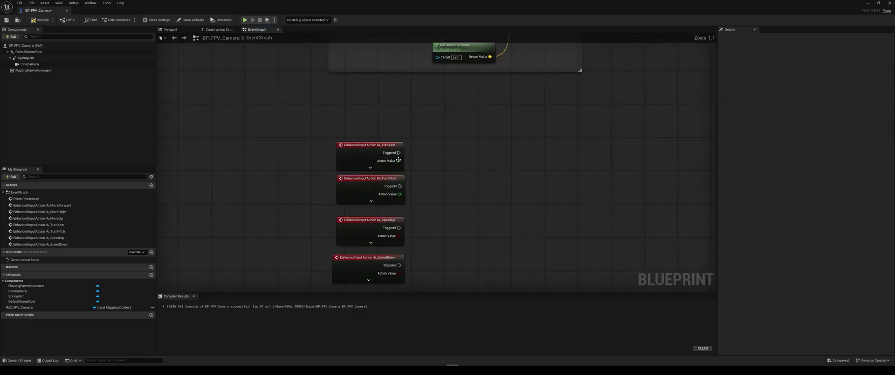
drag(328, 131, 413, 200)
right_drag(413, 201, 405, 172)
drag(359, 147, 484, 139)
text(yaw)
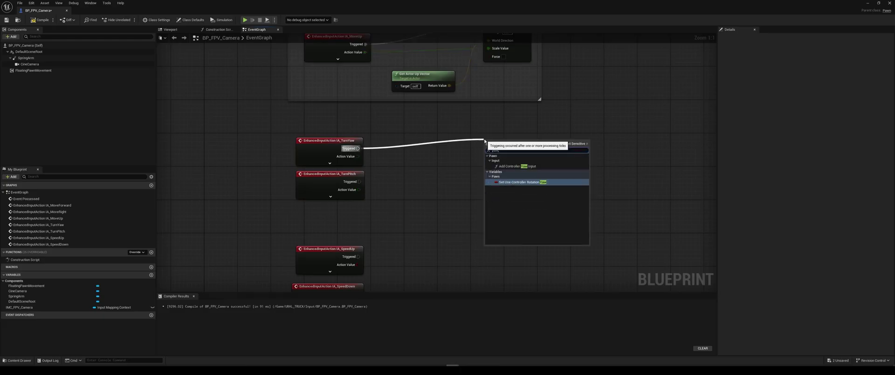
click(517, 166)
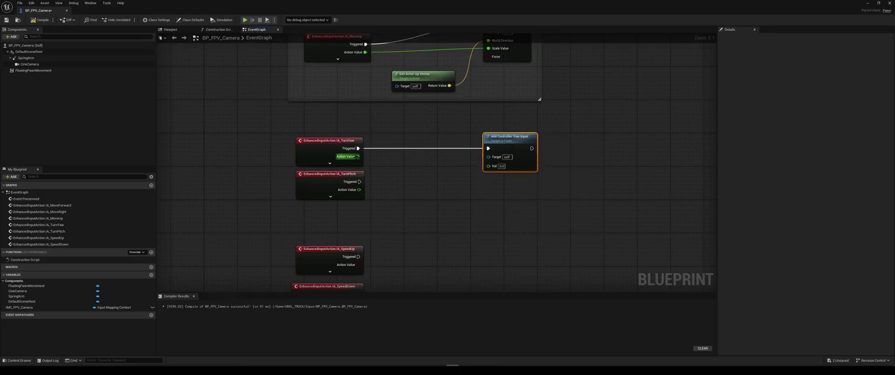
drag(358, 156, 488, 166)
key(q)
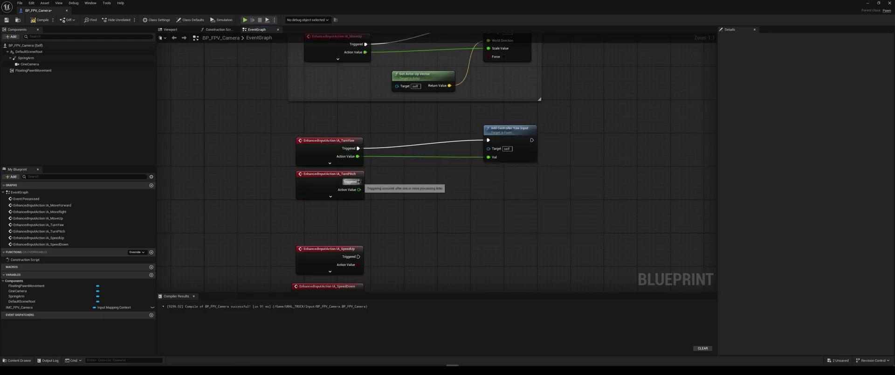
text(pit)
mouse_move(358, 181)
mouse_down()
mouse_move(490, 191)
mouse_move(510, 175)
mouse_move(488, 205)
mouse_up()
click(525, 228)
Step: Reposition the SpeedUp and SpeedDown events with SpeedDown spaced below SpeedUp
right_drag(488, 205, 498, 81)
drag(416, 120, 300, 200)
mouse_move(326, 135)
mouse_down()
mouse_move(322, 173)
mouse_move(309, 150)
mouse_up()
drag(339, 203, 339, 212)
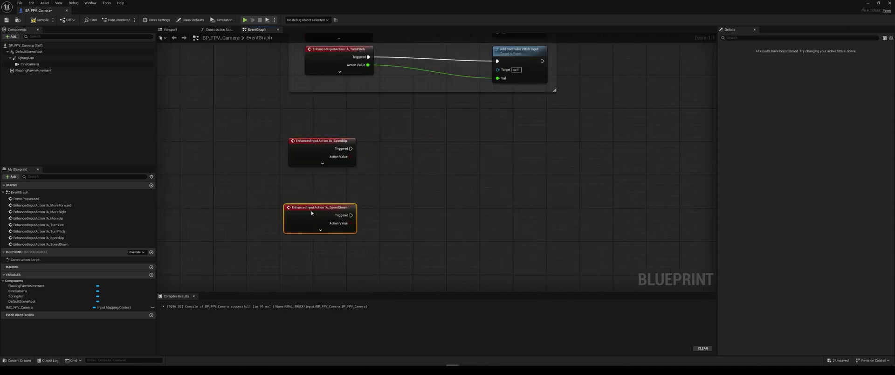
click(374, 189)
Step: Add a FloatingPawnMovement reference to the graph with a Get Max Speed node
drag(33, 70, 373, 168)
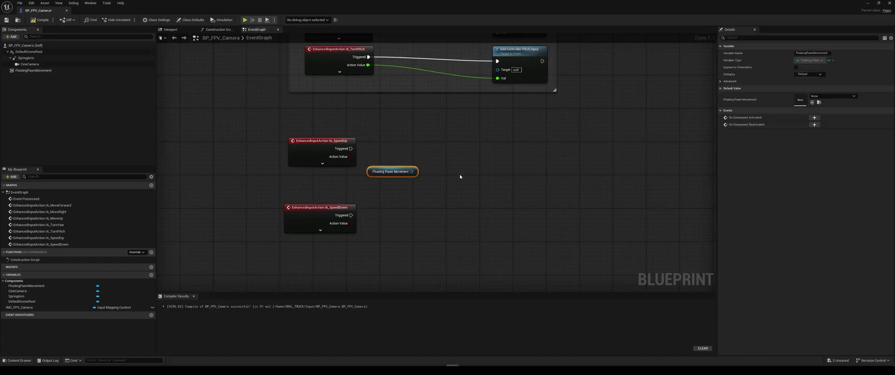
right_drag(460, 176, 443, 180)
drag(395, 175, 434, 164)
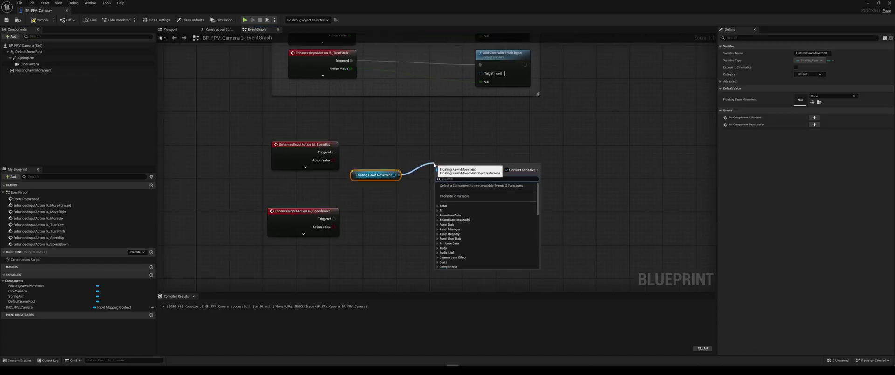
text(get max)
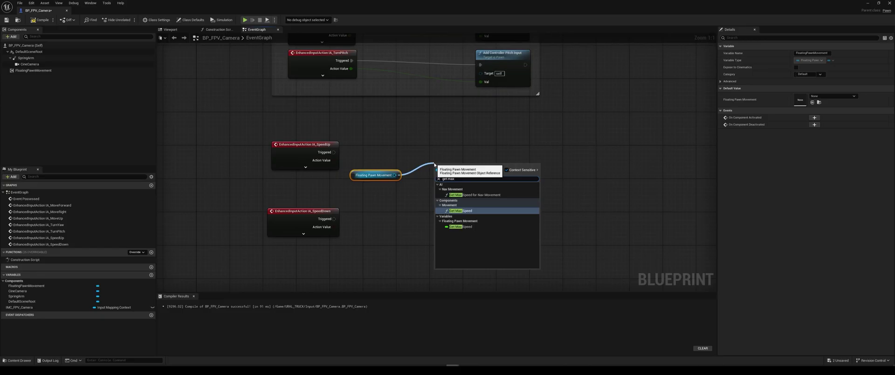
key(Return)
Step: Feed the Max Speed value into a new + (Add) node
drag(489, 177, 558, 173)
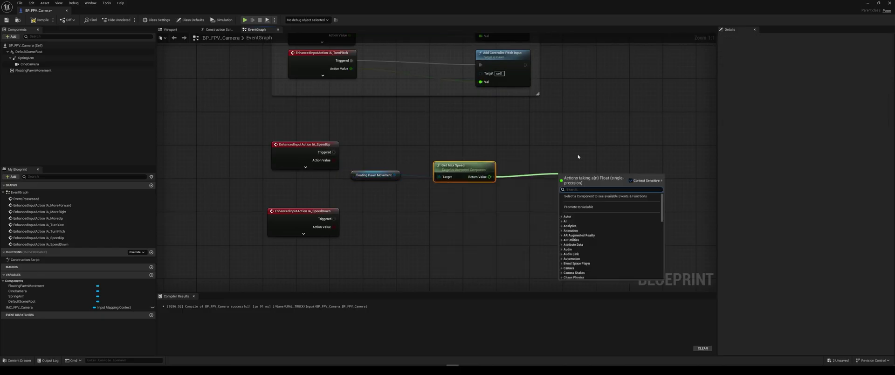
text(+)
click(585, 230)
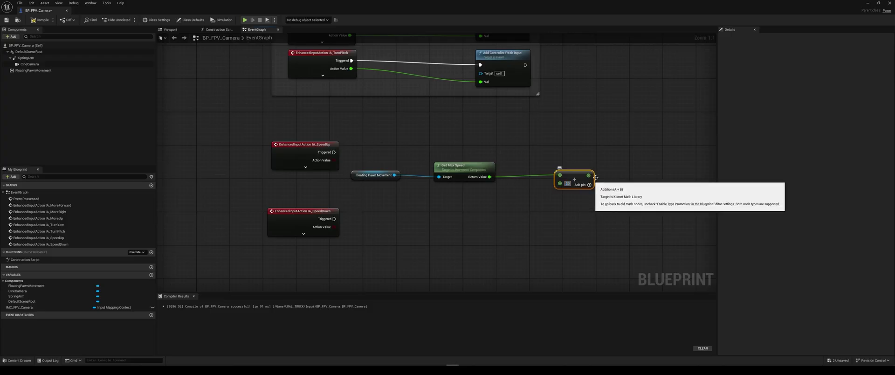
drag(581, 183, 569, 187)
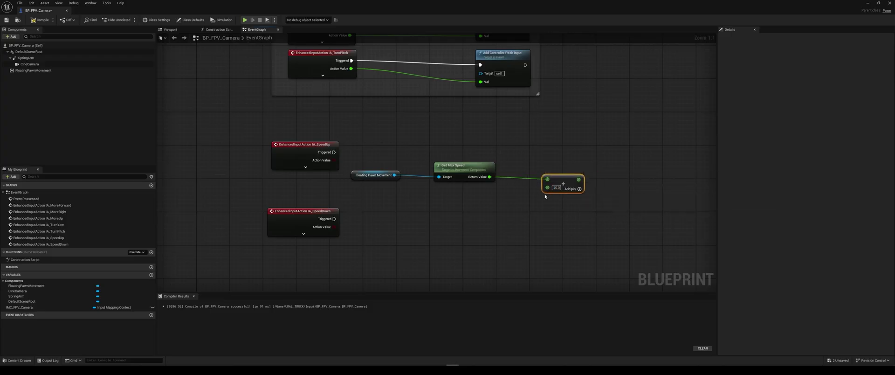
right_drag(570, 188, 468, 205)
Step: Clamp the sum with a Clamp (Float) node, minimum 20
drag(478, 197, 524, 177)
text(a)
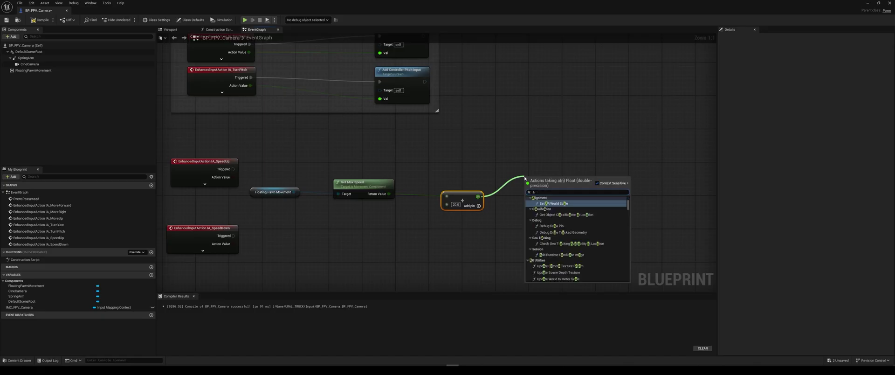
key(BackSpace)
text(clamp f)
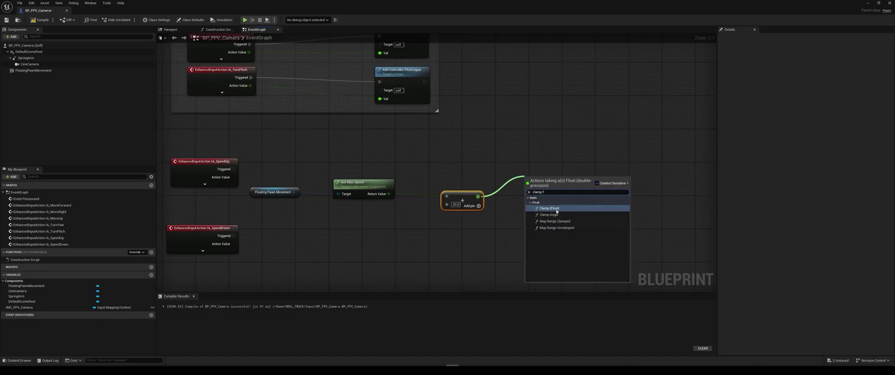
key(Return)
drag(550, 179, 558, 192)
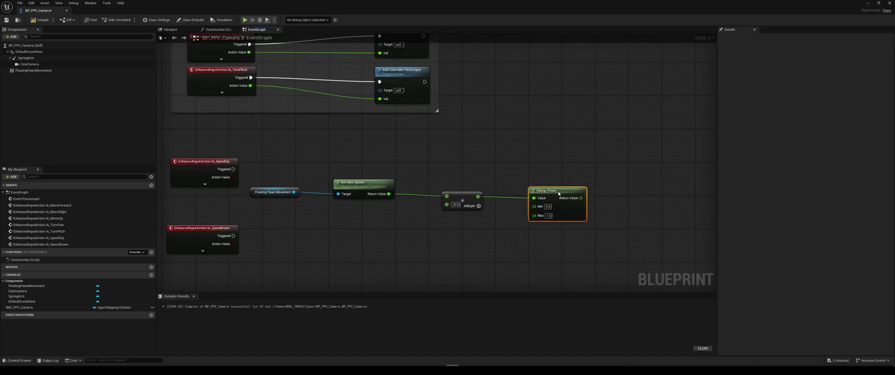
right_drag(530, 166, 535, 146)
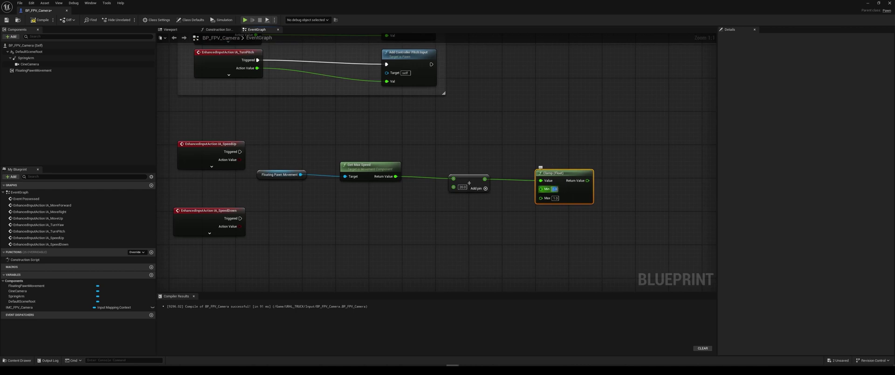
text(20)
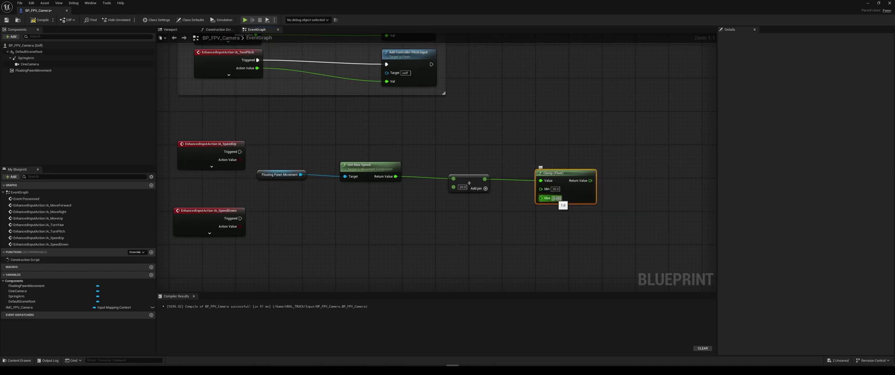
Step: Set the clamp maximum to 2000 and add a second movement reference with a Set Max Speed node
right_drag(469, 183, 442, 178)
click(279, 174)
key(ctrl+c)
right_drag(299, 184, 249, 166)
key(ctrl+v)
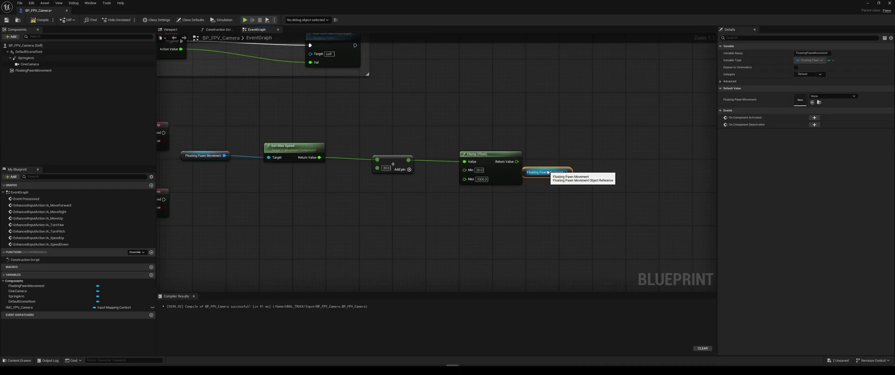
drag(547, 172, 547, 201)
right_drag(466, 210, 405, 225)
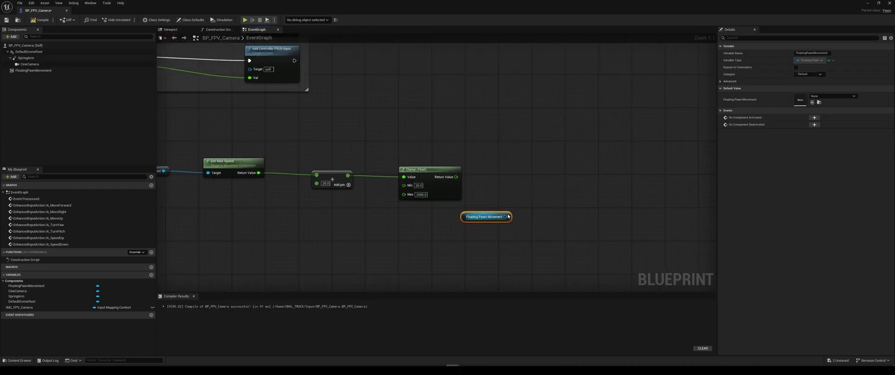
drag(505, 217, 551, 172)
text(set)
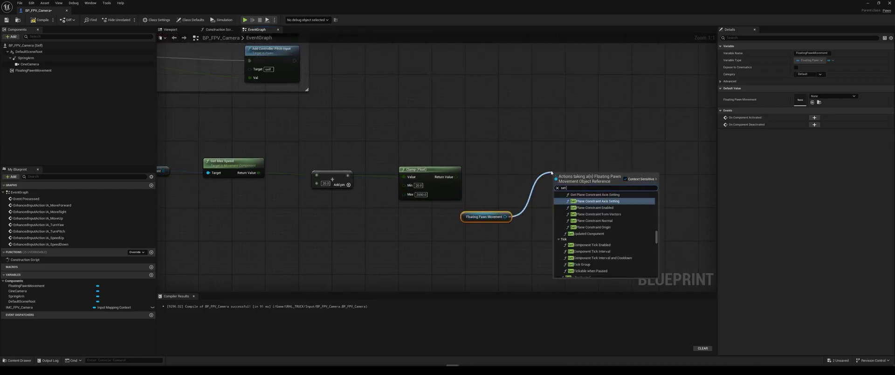
text( max sp)
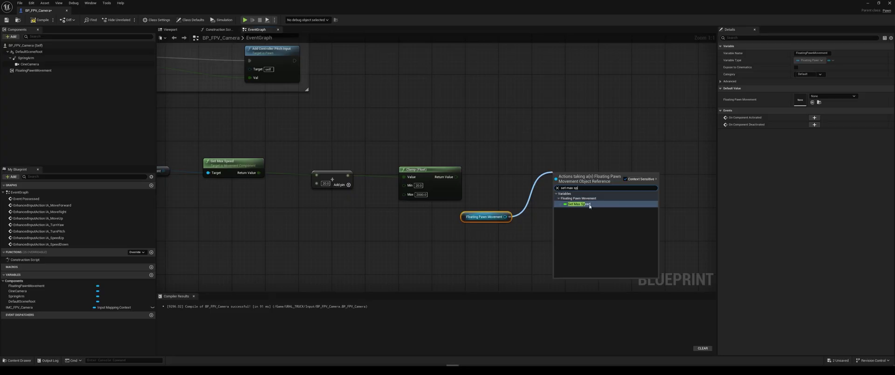
click(589, 204)
right_drag(477, 168, 543, 175)
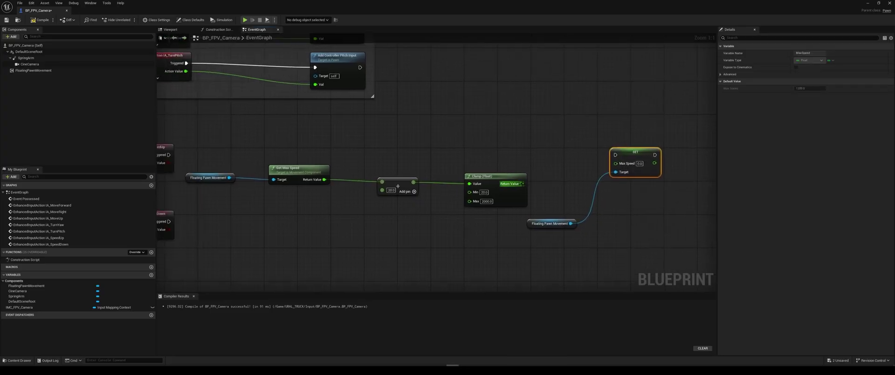
Step: Wire the clamped value into Max Speed and run the setter from IA_SpeedUp Triggered
drag(522, 183, 615, 163)
right_drag(228, 161, 276, 161)
drag(218, 155, 662, 154)
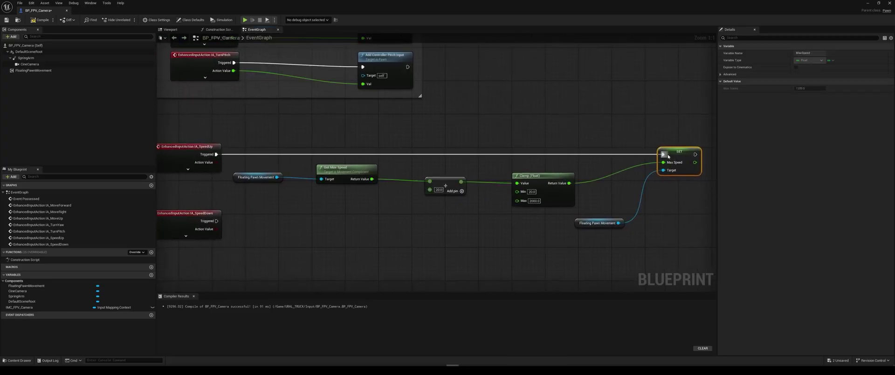
right_drag(662, 155, 700, 142)
drag(396, 159, 416, 176)
Step: Move the IA_SpeedDown event lower and select the whole speed-up node chain
click(489, 172)
right_drag(479, 197, 481, 163)
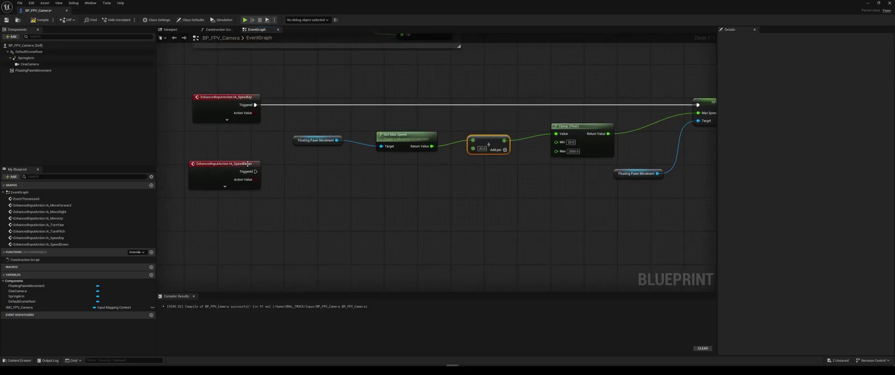
drag(219, 166, 219, 194)
scroll(528, 205, down, 1)
drag(690, 223, 333, 87)
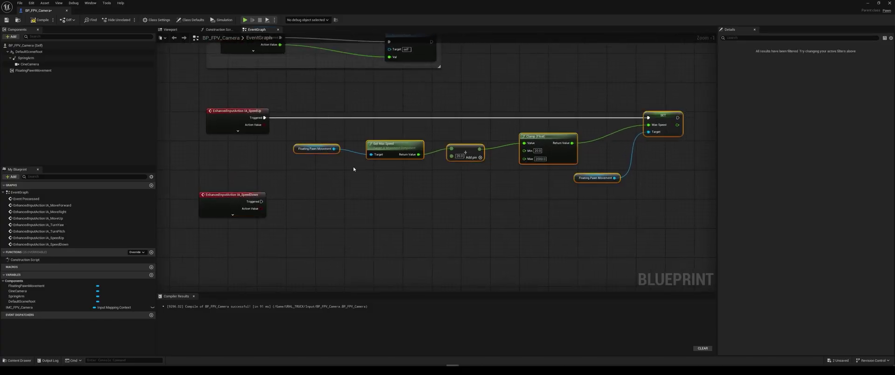
Step: Duplicate the speed-up nodes beside IA_SpeedDown and wire its trigger to the copied setter
key(ctrl+c)
key(ctrl+v)
drag(480, 216, 534, 231)
click(305, 202)
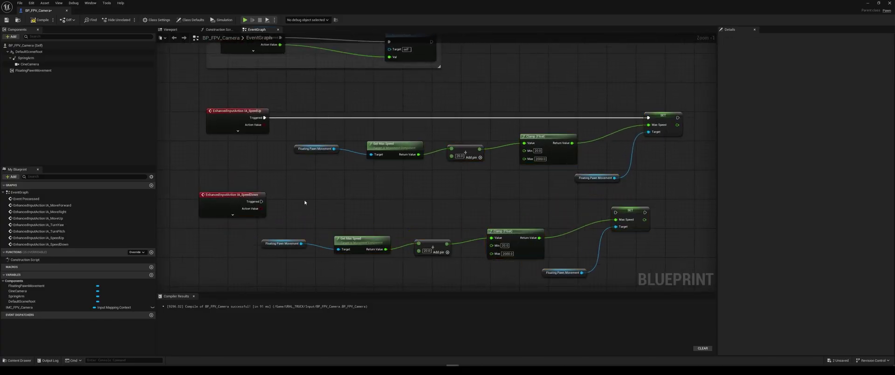
drag(602, 211, 615, 212)
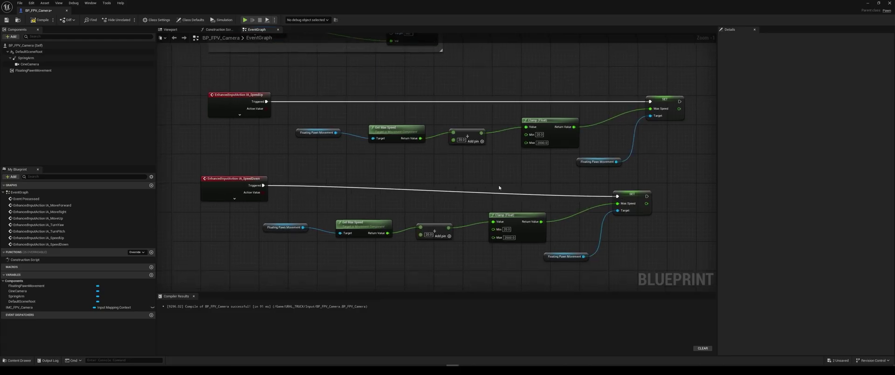
Step: Replace the copied Add node with a Subtract node after Get Max Speed
key(Delete)
scroll(439, 247, up, 1)
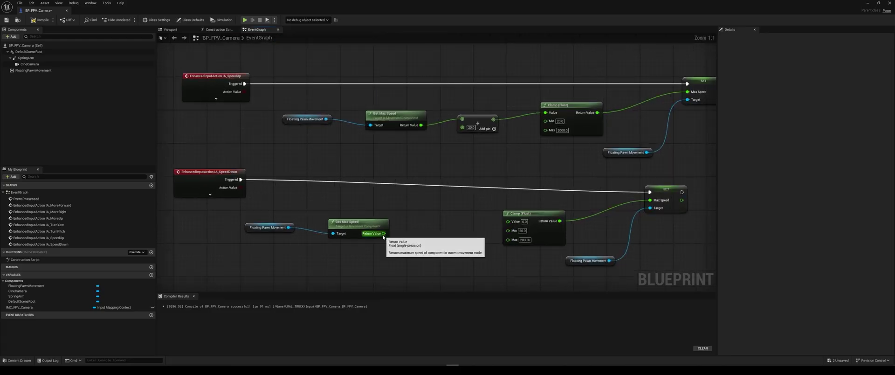
drag(383, 234, 428, 214)
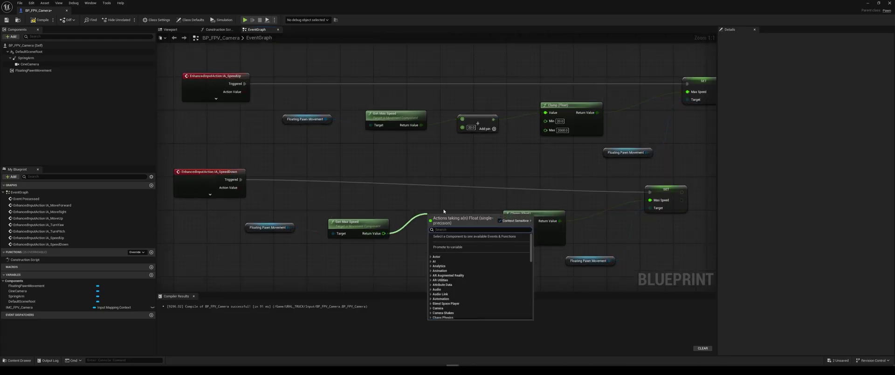
text(subtract)
key(Return)
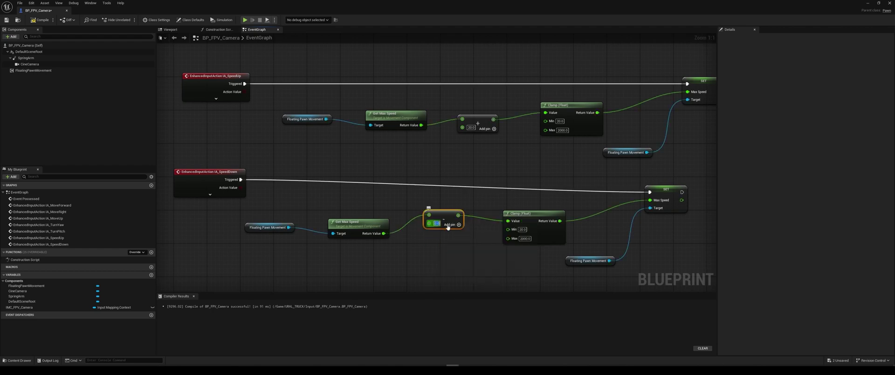
Step: Wrap both speed-control node groups in a comment box
scroll(457, 223, down, 3)
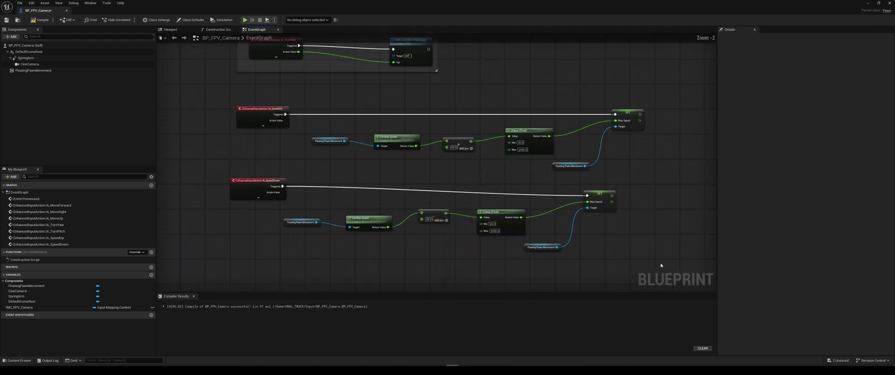
drag(653, 257, 224, 98)
key(c)
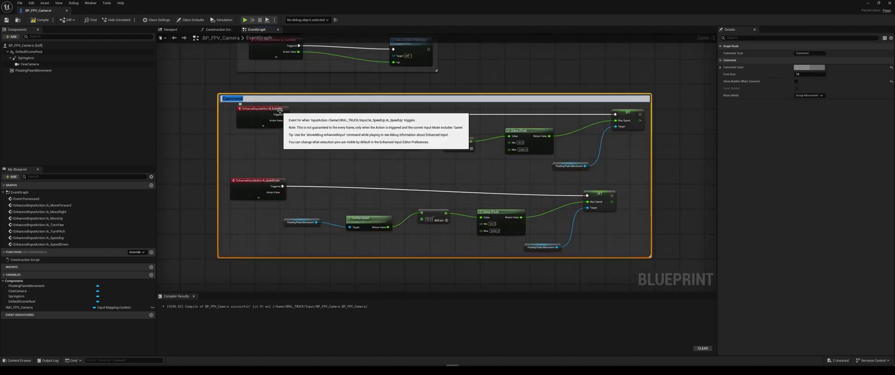
scroll(416, 120, down, 3)
scroll(469, 168, down, 1)
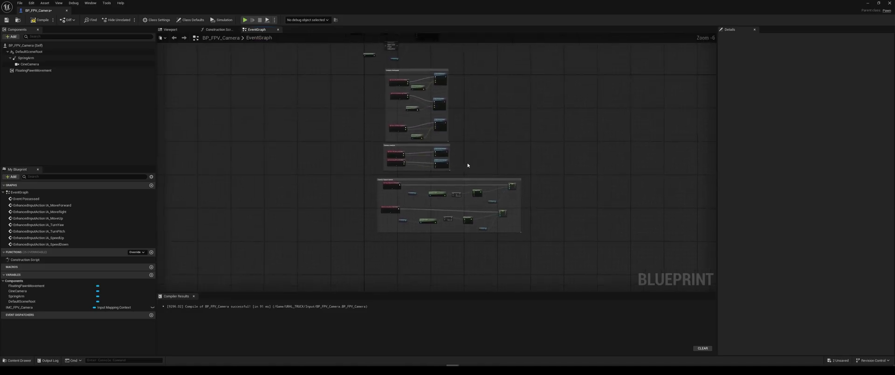
scroll(461, 146, up, 1)
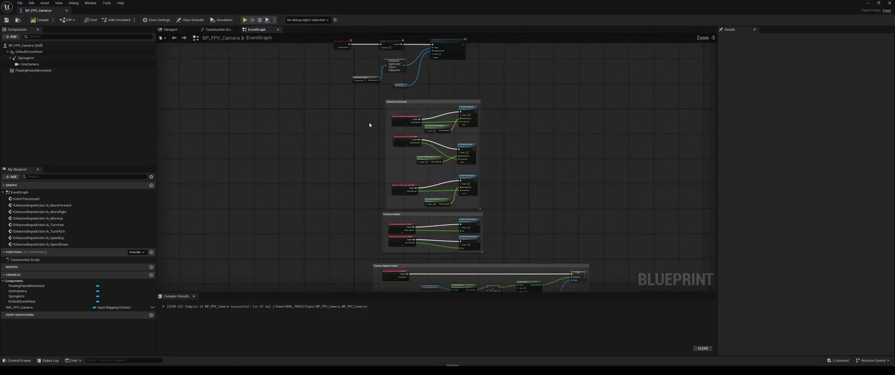
Step: In Class Defaults, enable controller pitch, yaw and roll rotation and set Auto Possess Player to Player 0
click(19, 46)
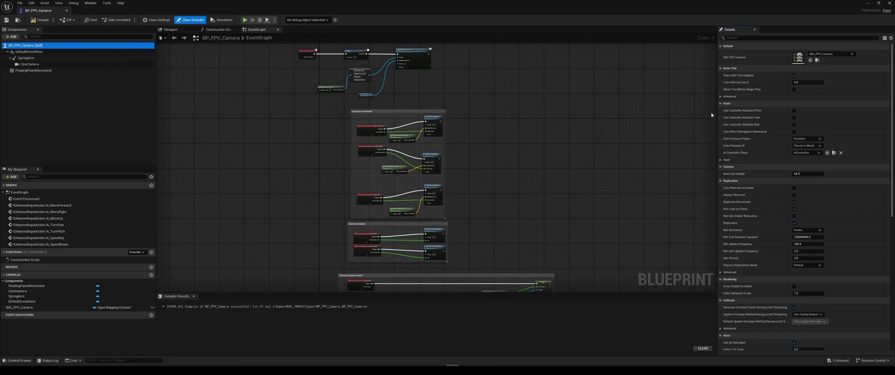
click(795, 111)
click(794, 124)
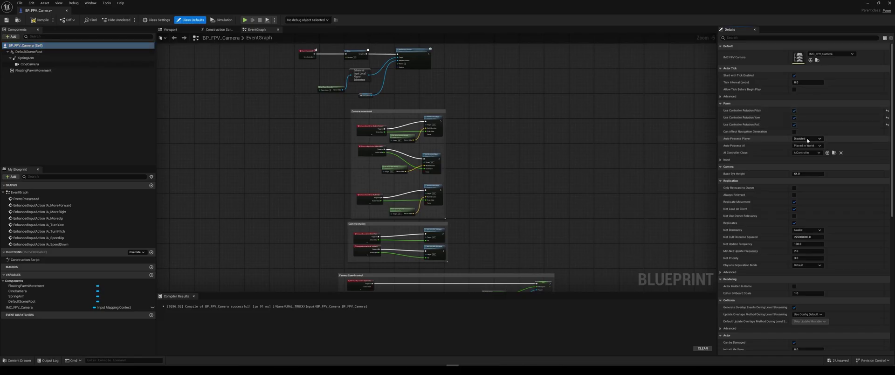
click(807, 138)
click(810, 149)
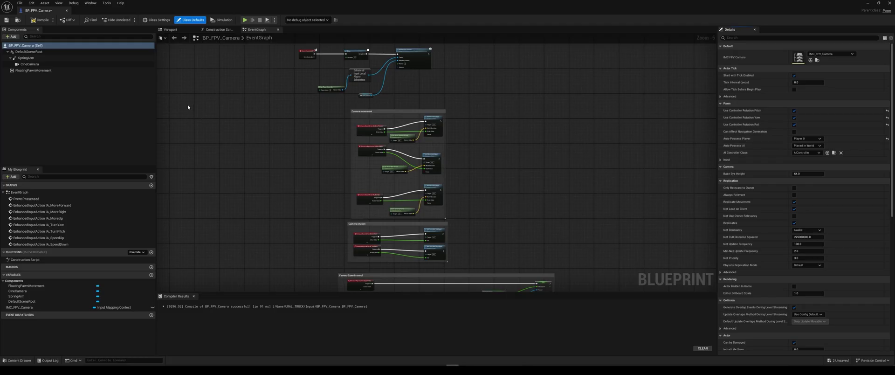
click(26, 58)
Step: Enable the spring arm's camera lag and rotation lag at speed 5, then close the blueprint
click(747, 38)
text(lag)
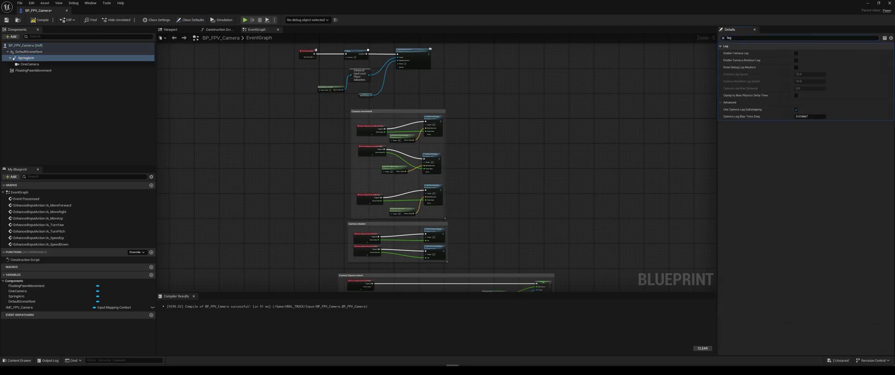
click(796, 53)
click(796, 60)
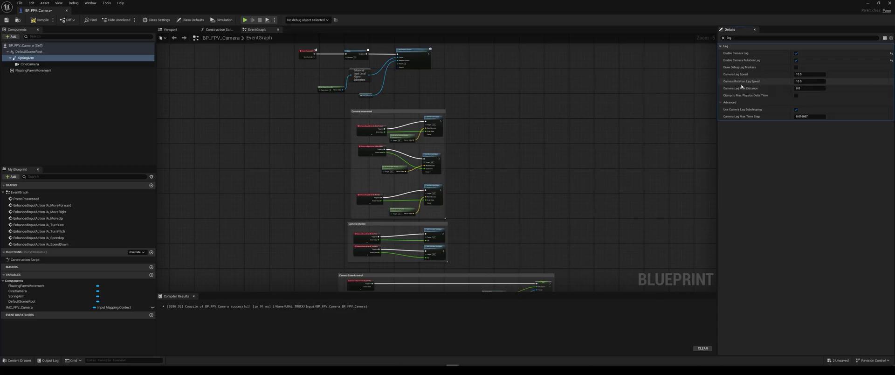
click(801, 74)
text(5)
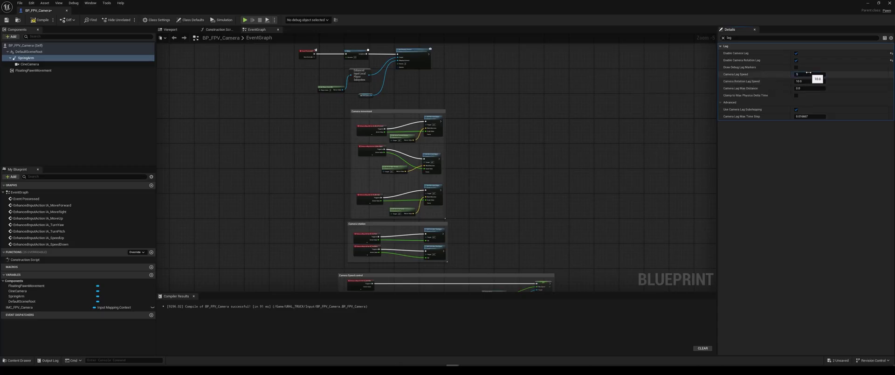
click(803, 81)
key(Return)
right_drag(568, 206, 556, 212)
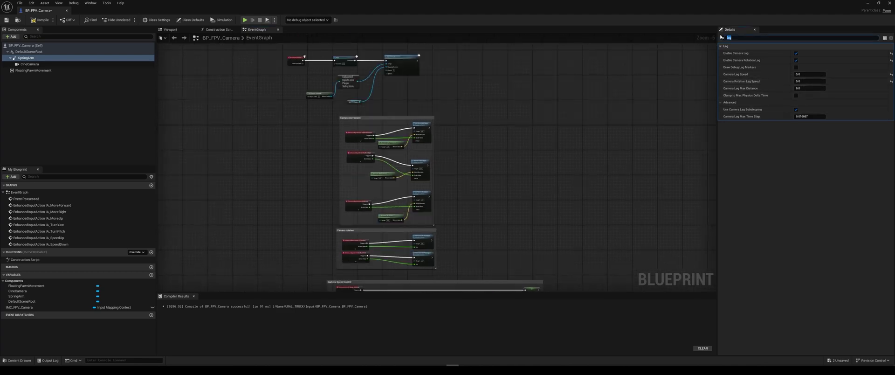
click(800, 37)
text(colli)
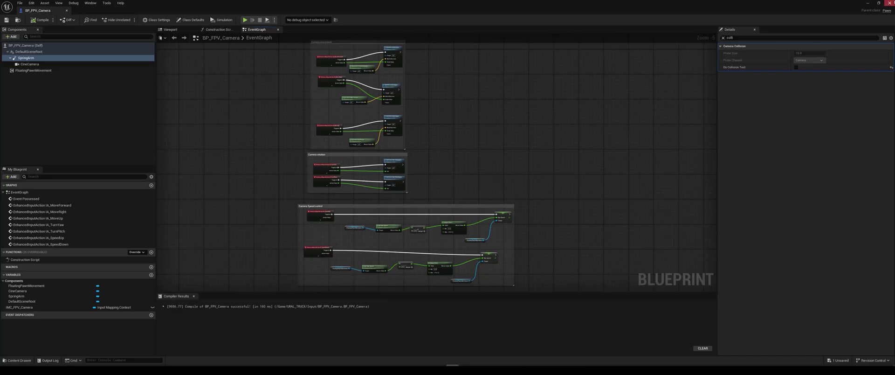
click(890, 2)
Step: Place BP_FPV_Camera in the level, raise it, and rotate it to face the trucks
right_drag(445, 184, 429, 292)
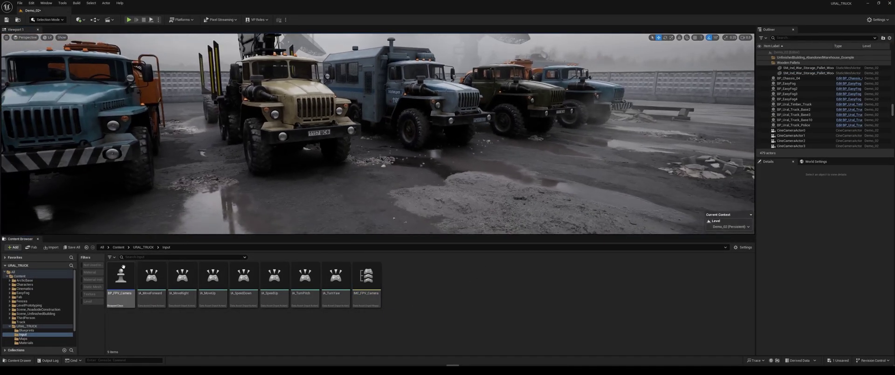
drag(526, 193, 527, 144)
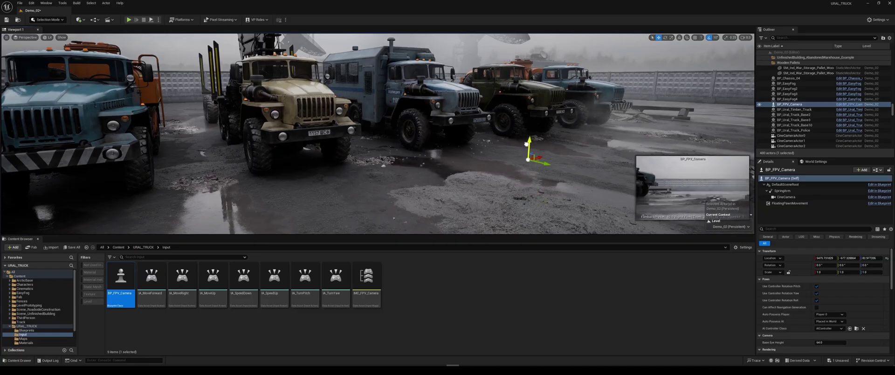
key(e)
drag(536, 182, 550, 176)
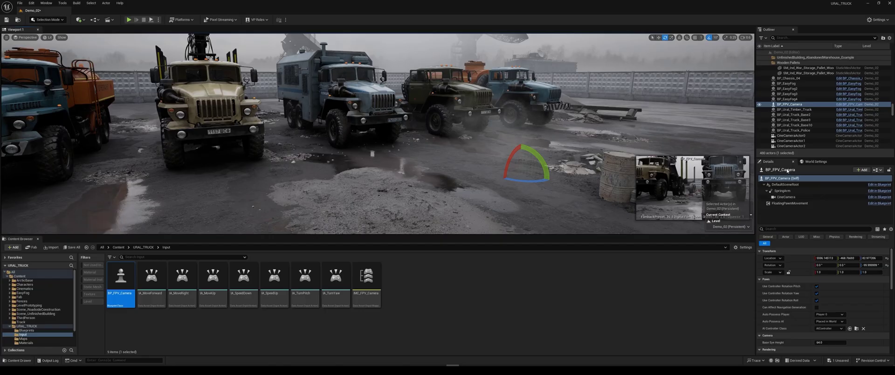
Step: Set the CineCamera's sensor width to about 37 mm and focal length to about 25.75
click(816, 197)
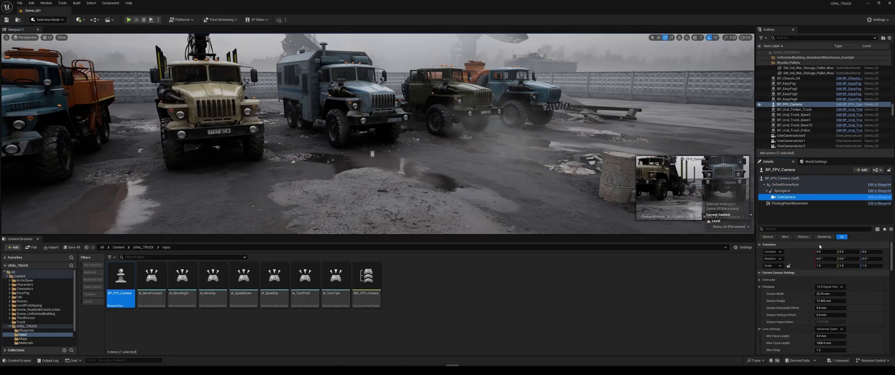
scroll(793, 280, down, 1)
drag(829, 277, 853, 277)
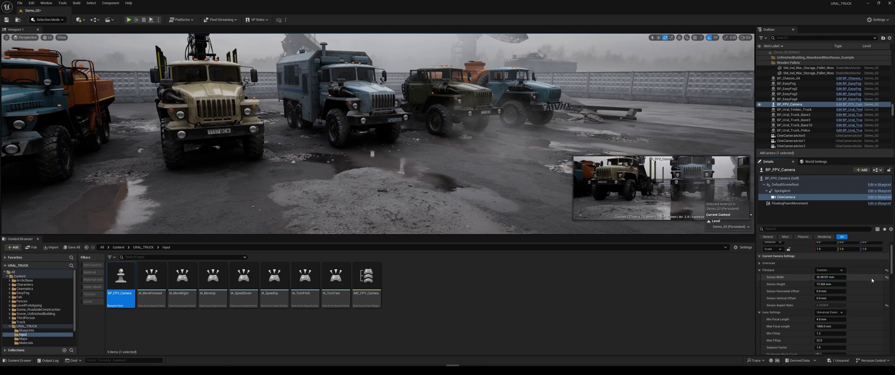
scroll(872, 279, down, 3)
scroll(872, 280, down, 2)
drag(834, 340, 820, 340)
scroll(864, 303, down, 1)
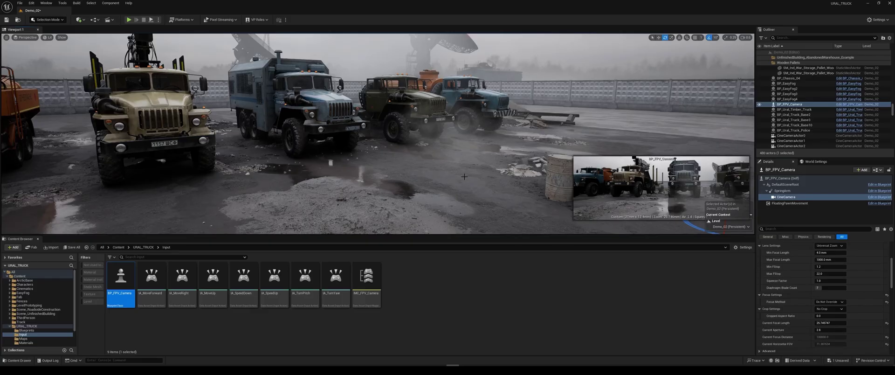
right_drag(455, 167, 455, 167)
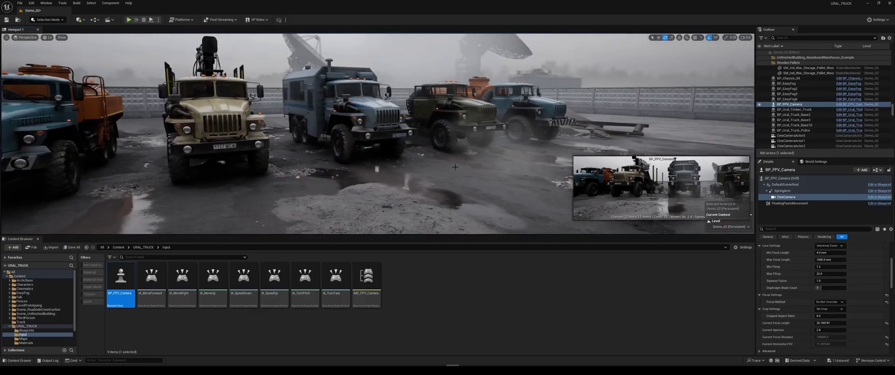
Step: Deselect the camera and start Play mode (Alt+P) to fly around the trucks
key(Escape)
key(alt+p)
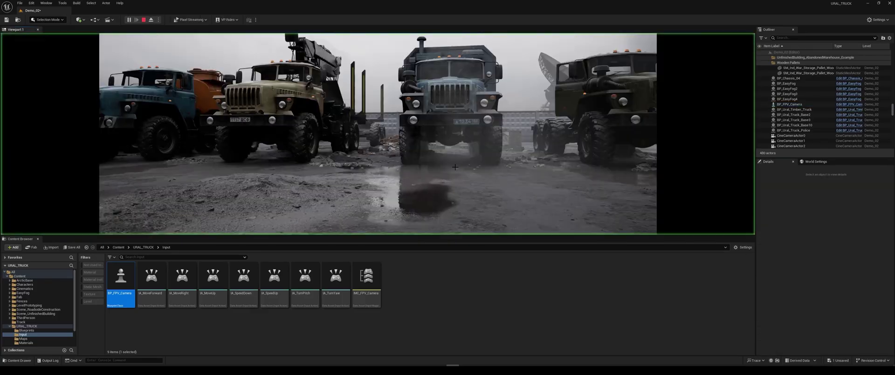